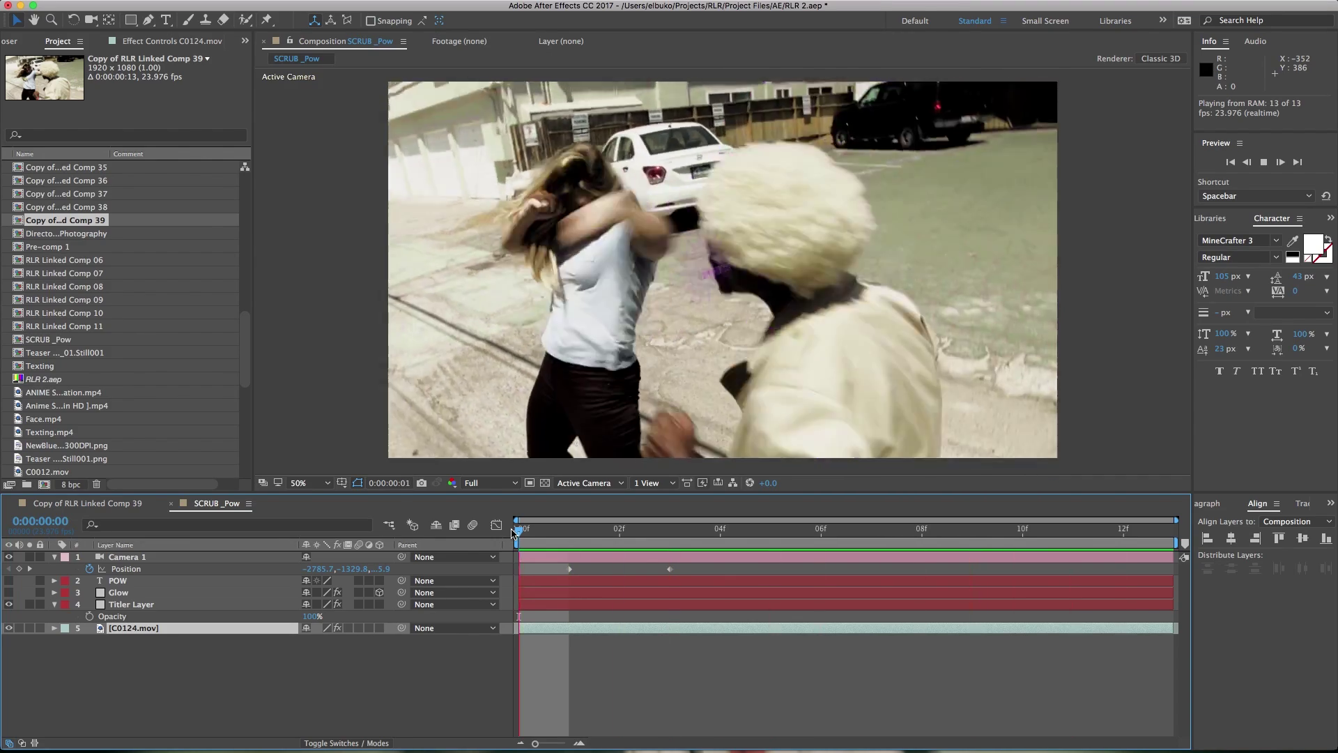
# Switch to the Copy of RLR Linked Comp 39 tab and back to SCRUB_Pow
pyautogui.click(87, 503)
pyautogui.click(215, 504)
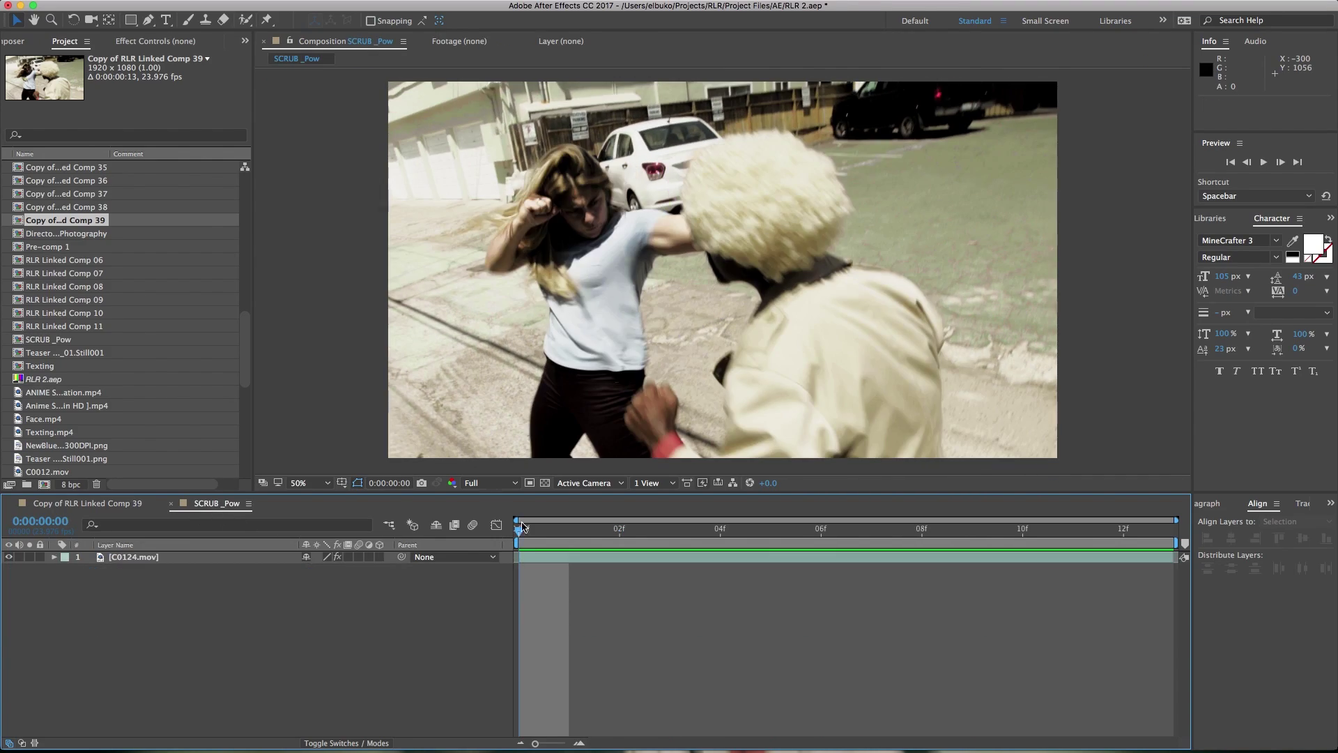
pyautogui.moveTo(276, 6)
pyautogui.rightClick(211, 590)
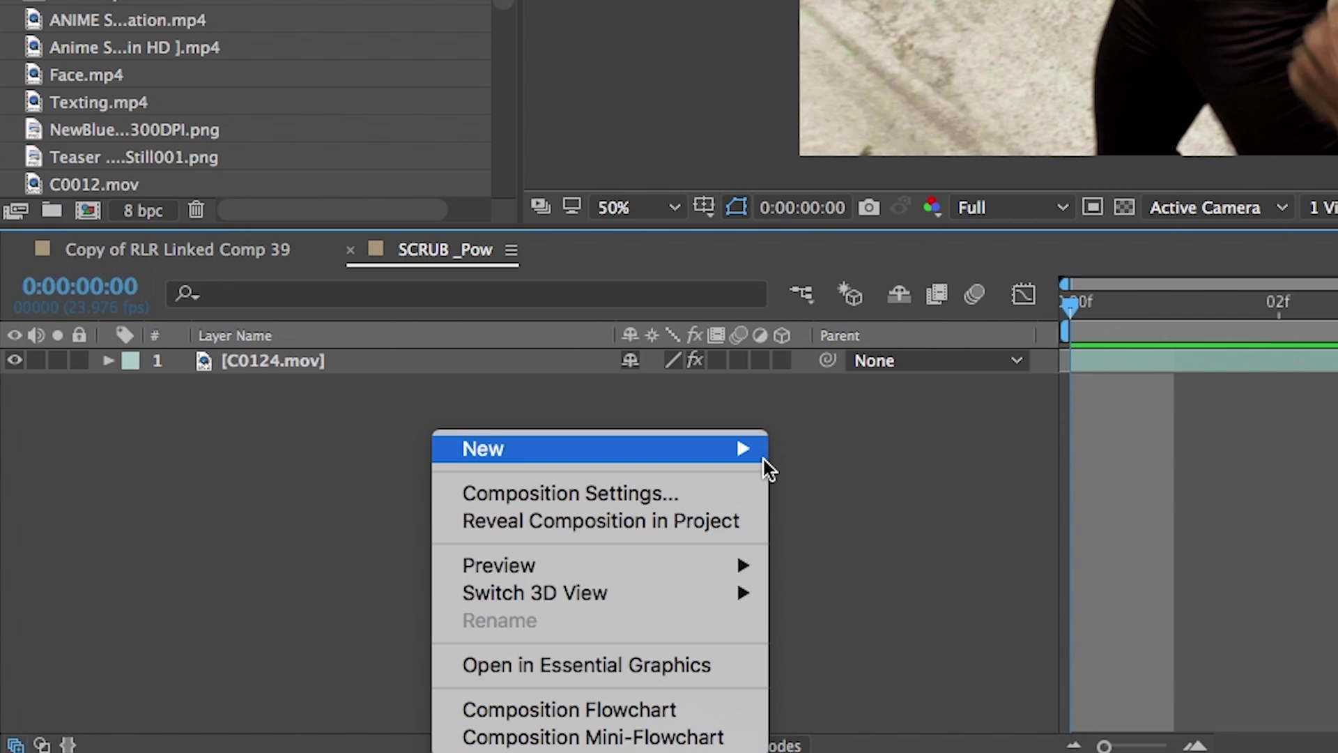
# Add a comp-sized light gray solid layer above the C0124.mov clip
pyautogui.moveTo(764, 458)
pyautogui.click(831, 529)
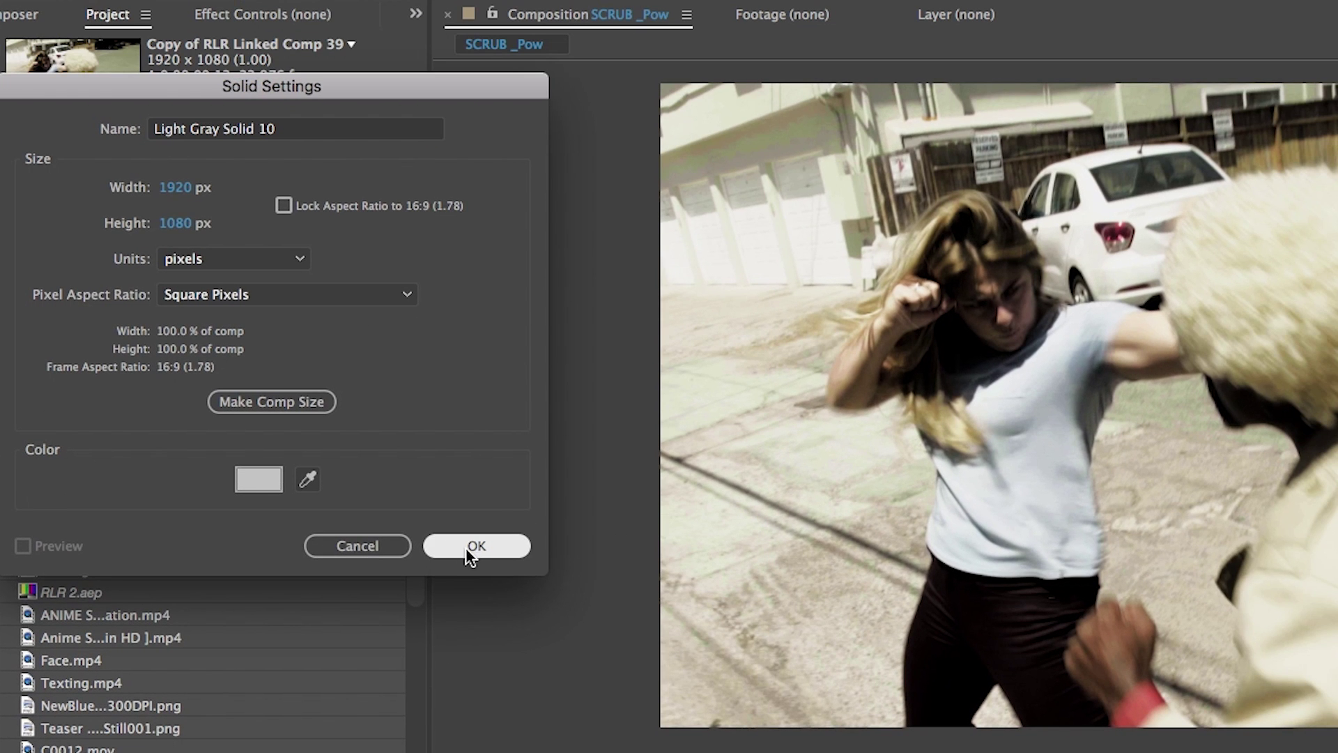
pyautogui.click(465, 546)
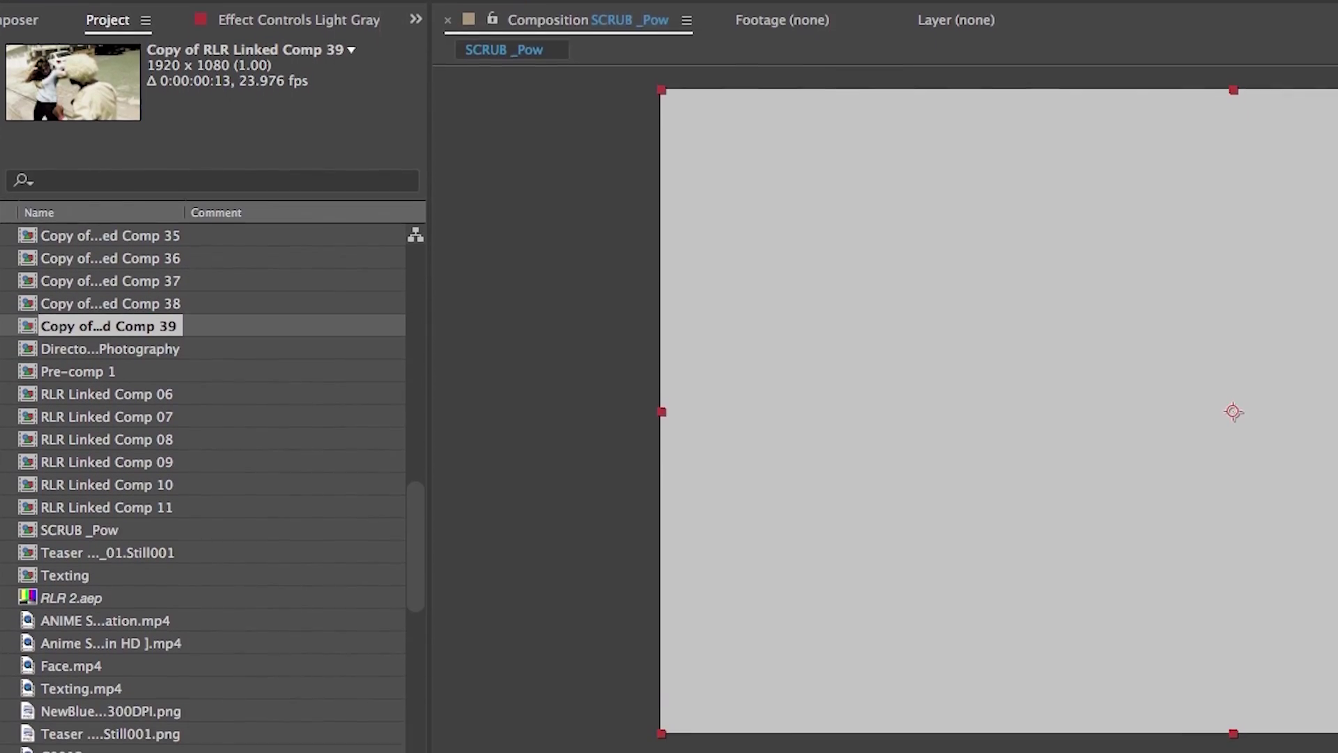
# Apply the NewBlue Titler Pro 6 effect to the gray solid
pyautogui.click(512, 6)
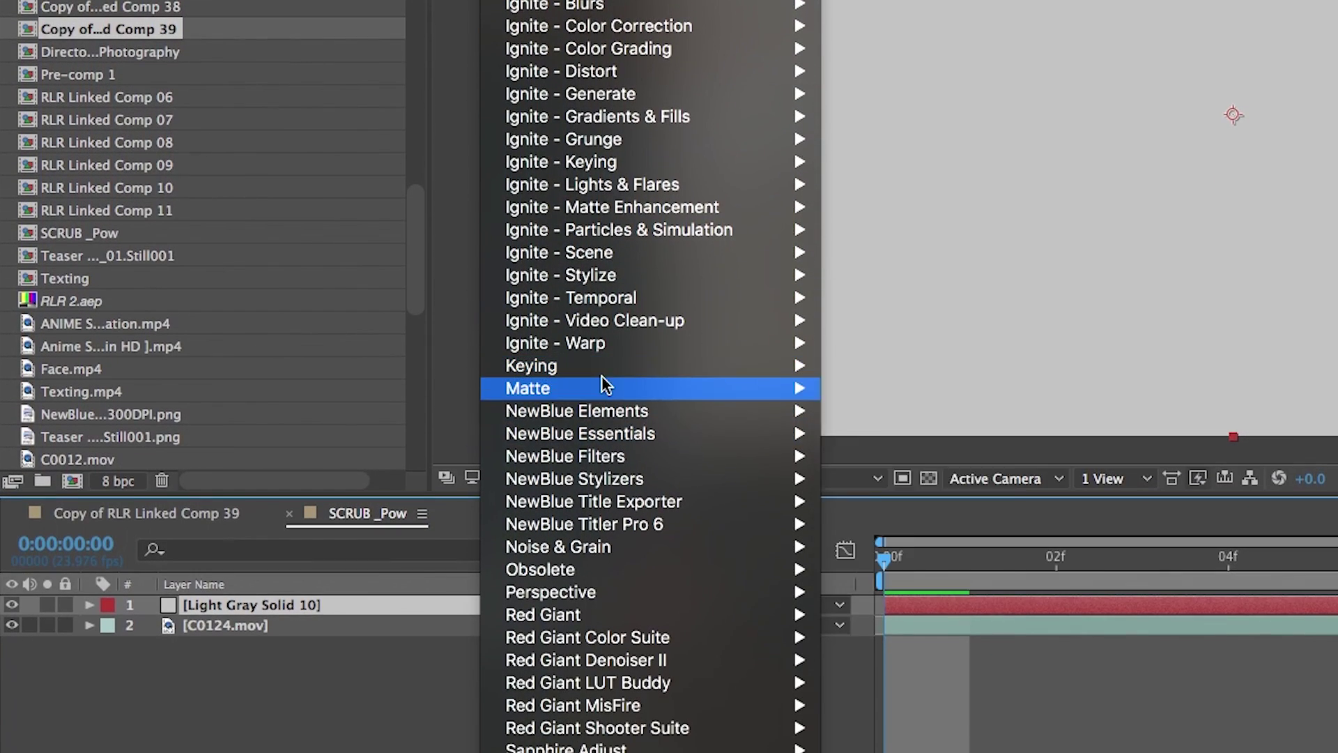
pyautogui.moveTo(592, 596)
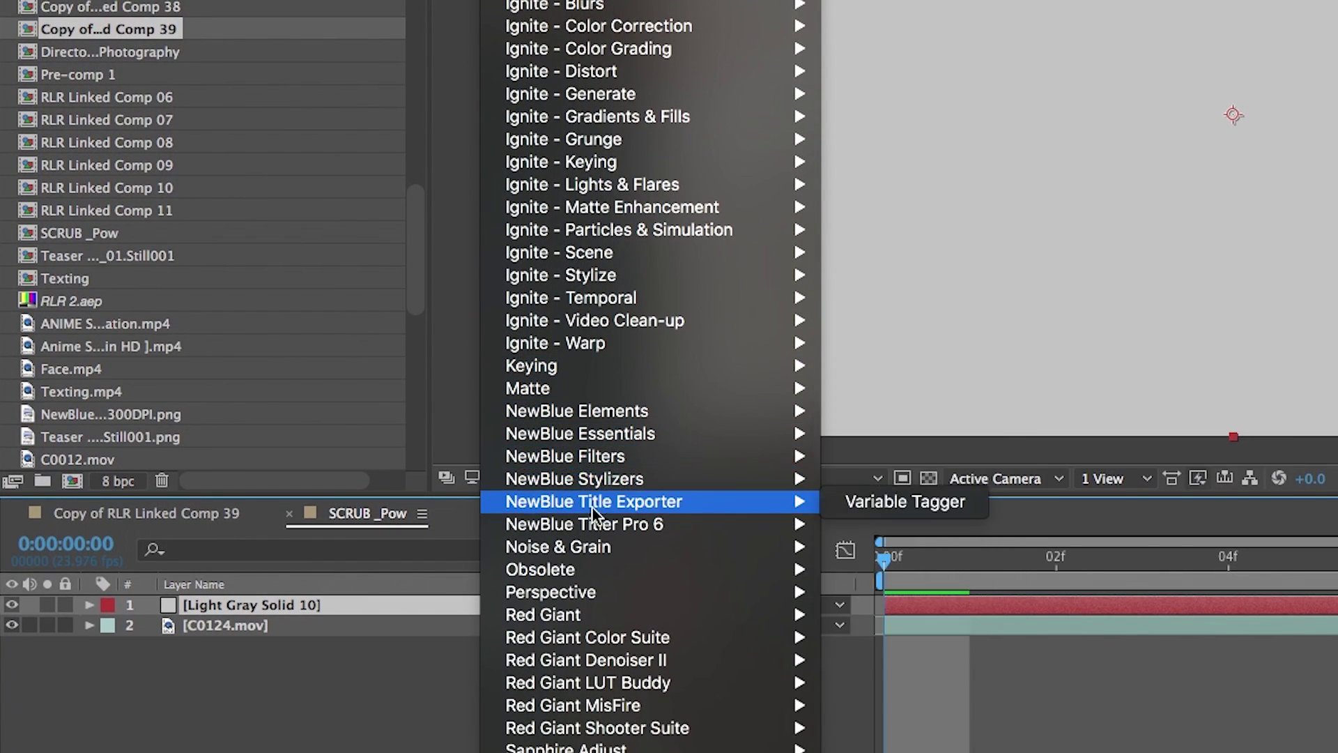
pyautogui.moveTo(807, 528)
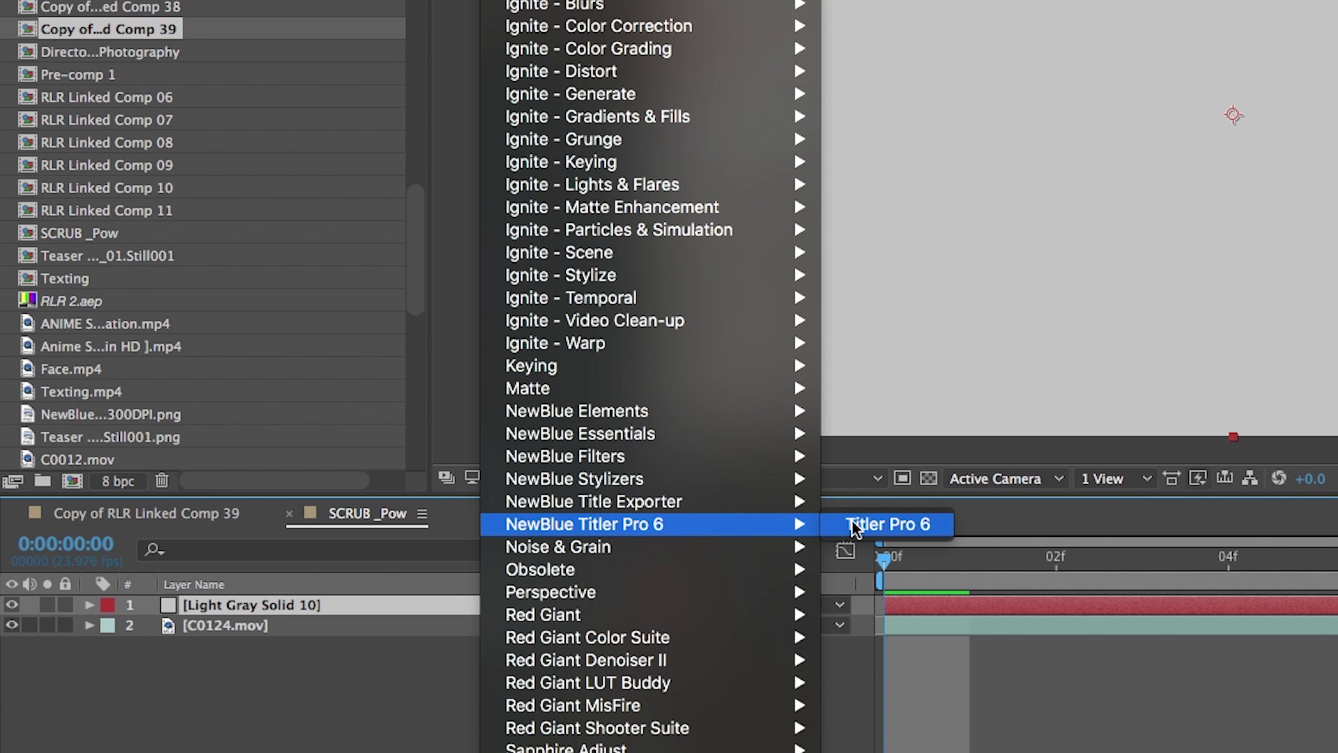
pyautogui.click(853, 524)
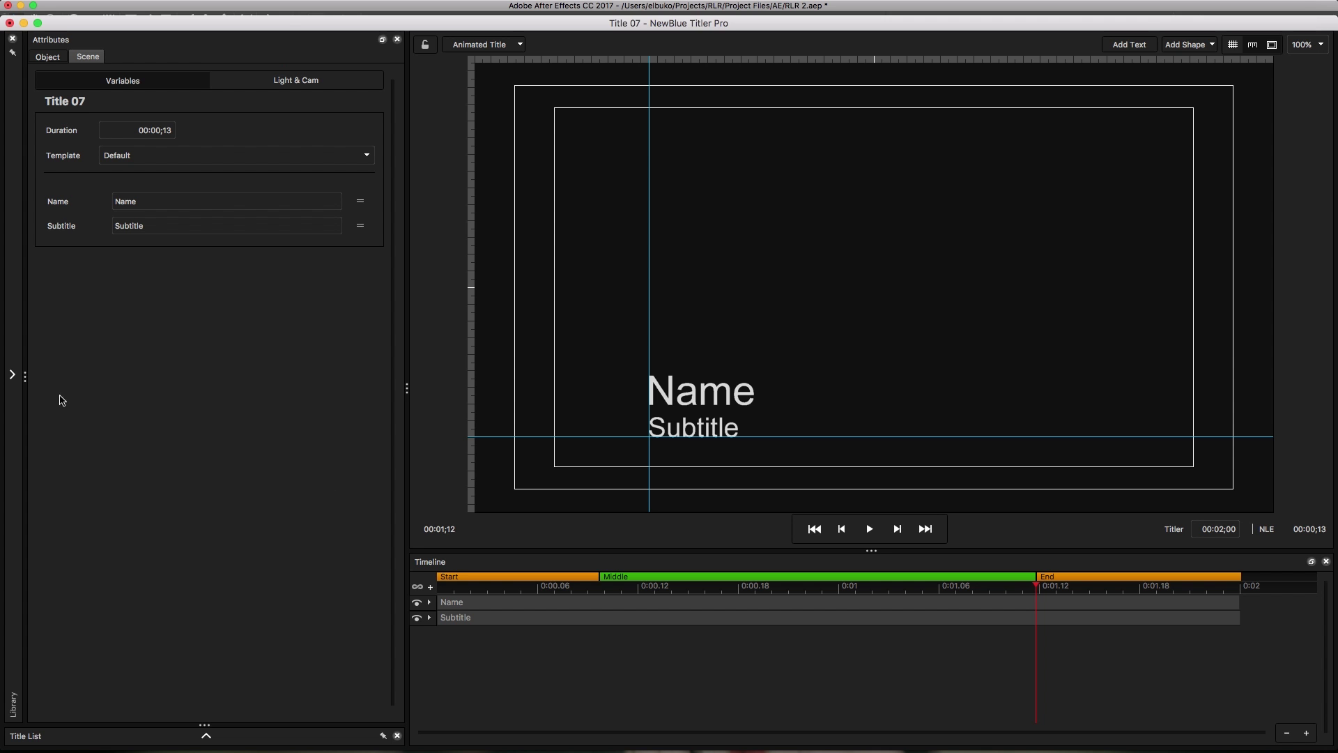
# Apply the Now! template from the Main Titles library folder to Title 07
pyautogui.click(14, 377)
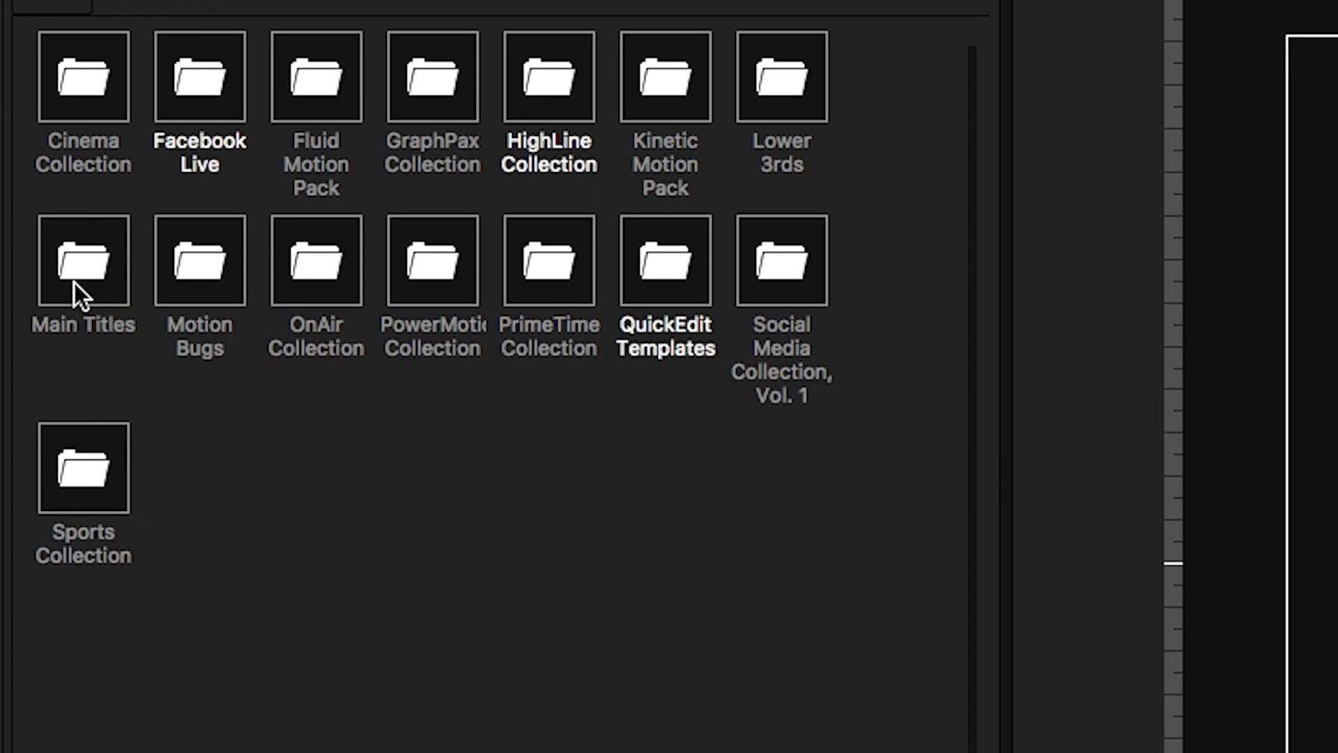
pyautogui.doubleClick(74, 269)
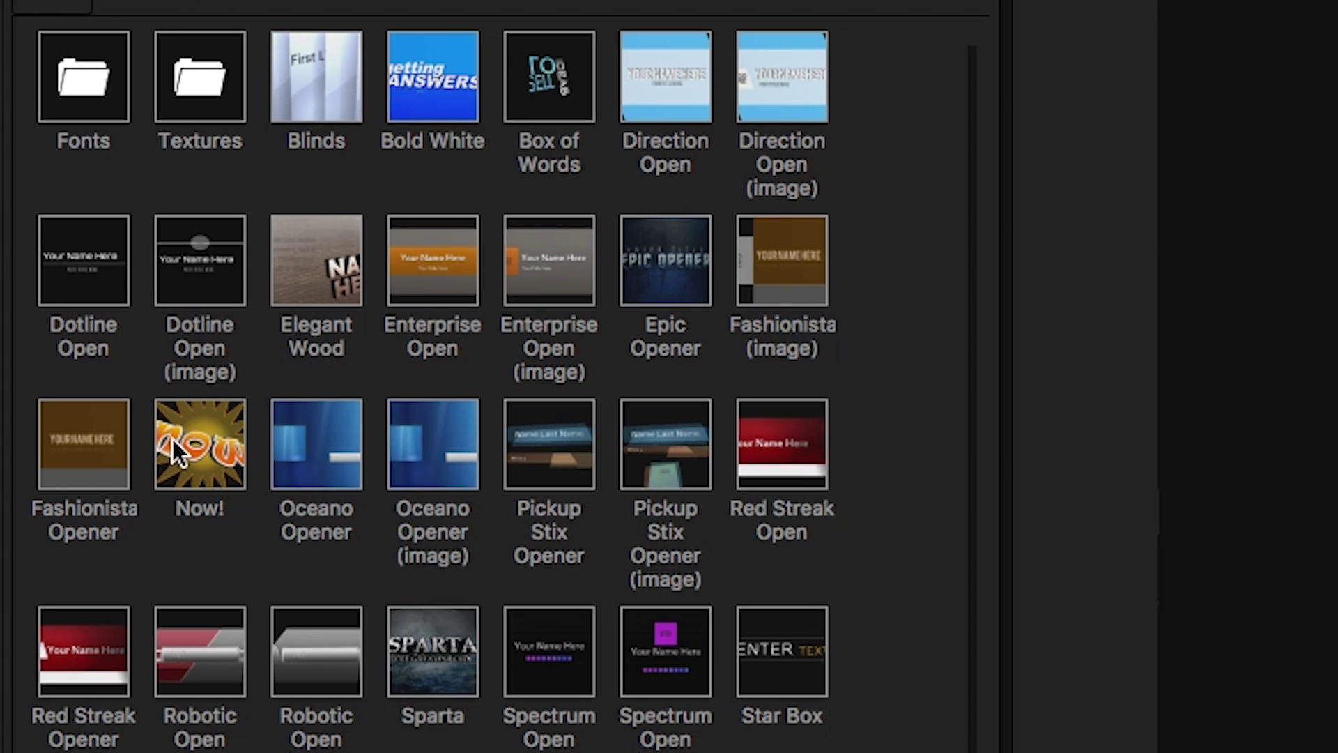
pyautogui.moveTo(190, 462)
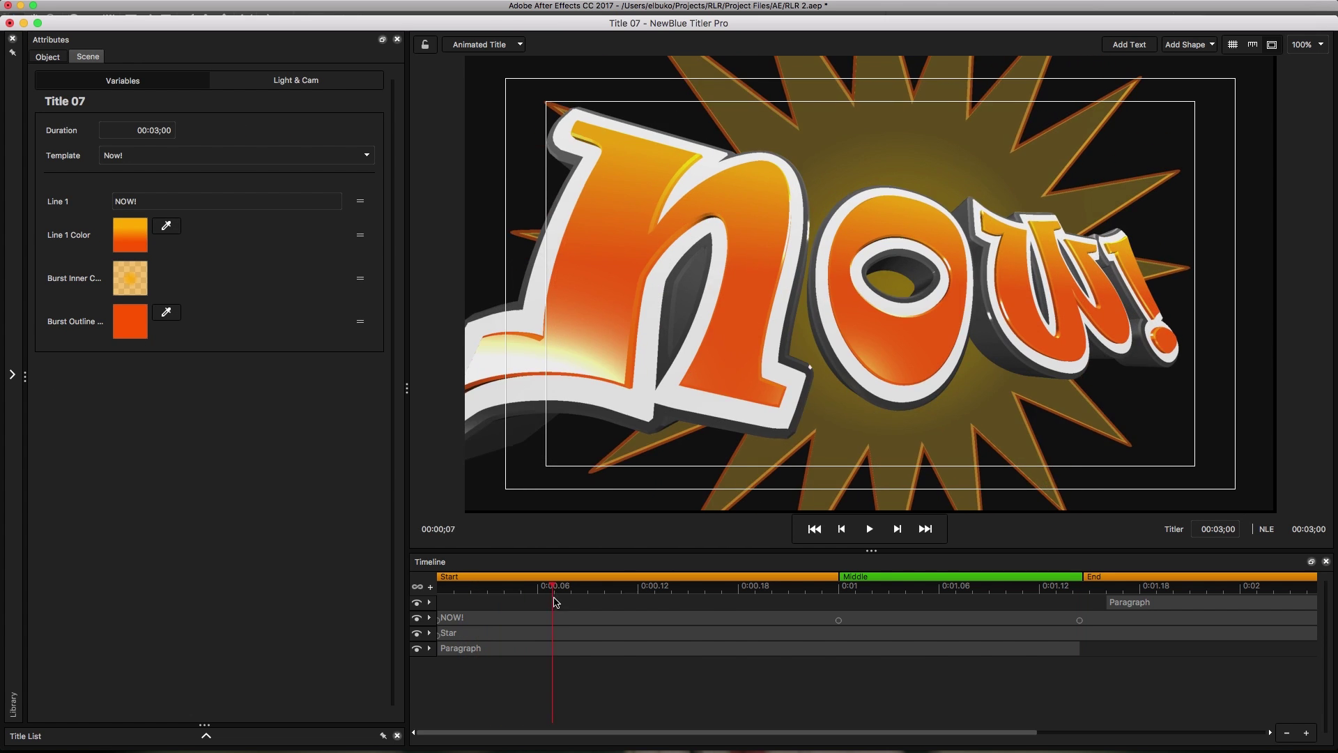
pyautogui.click(719, 618)
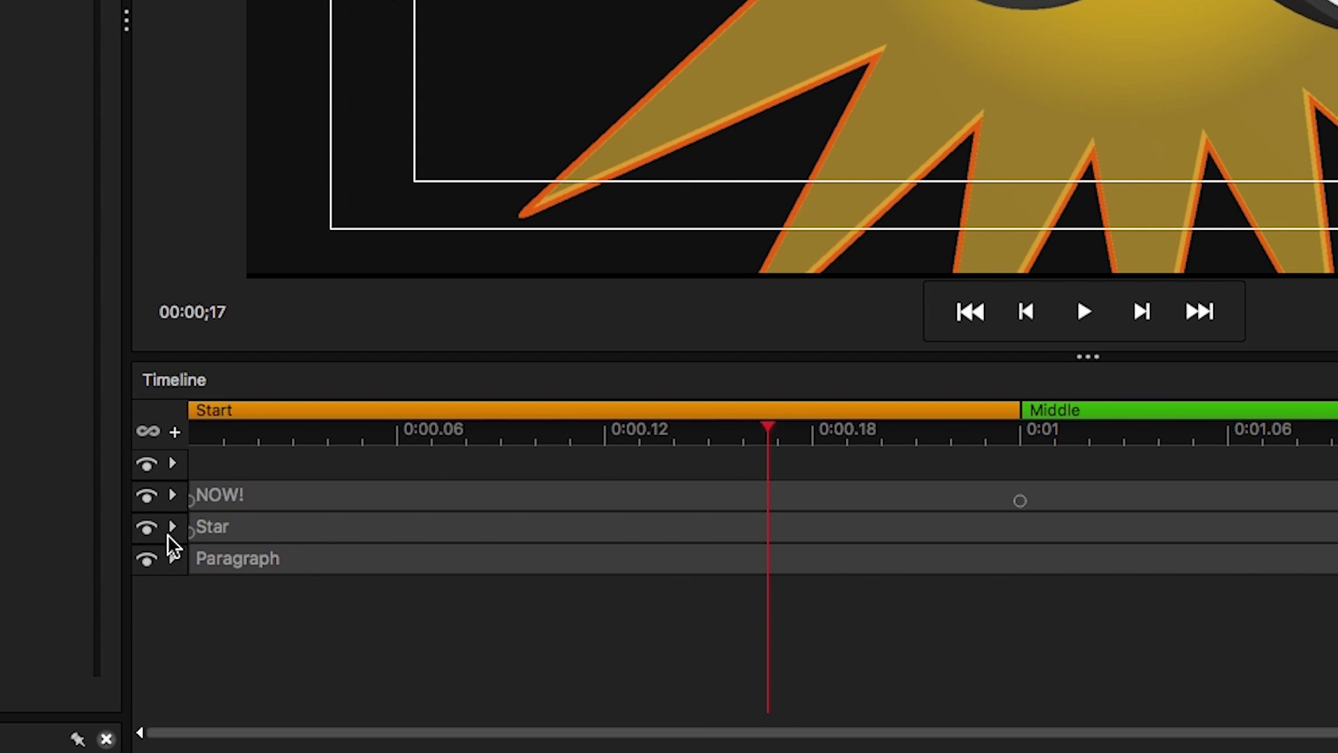
# Delete the Star layer's Fade In and the NOW! layer's Popup transitions
pyautogui.click(173, 528)
pyautogui.click(241, 568)
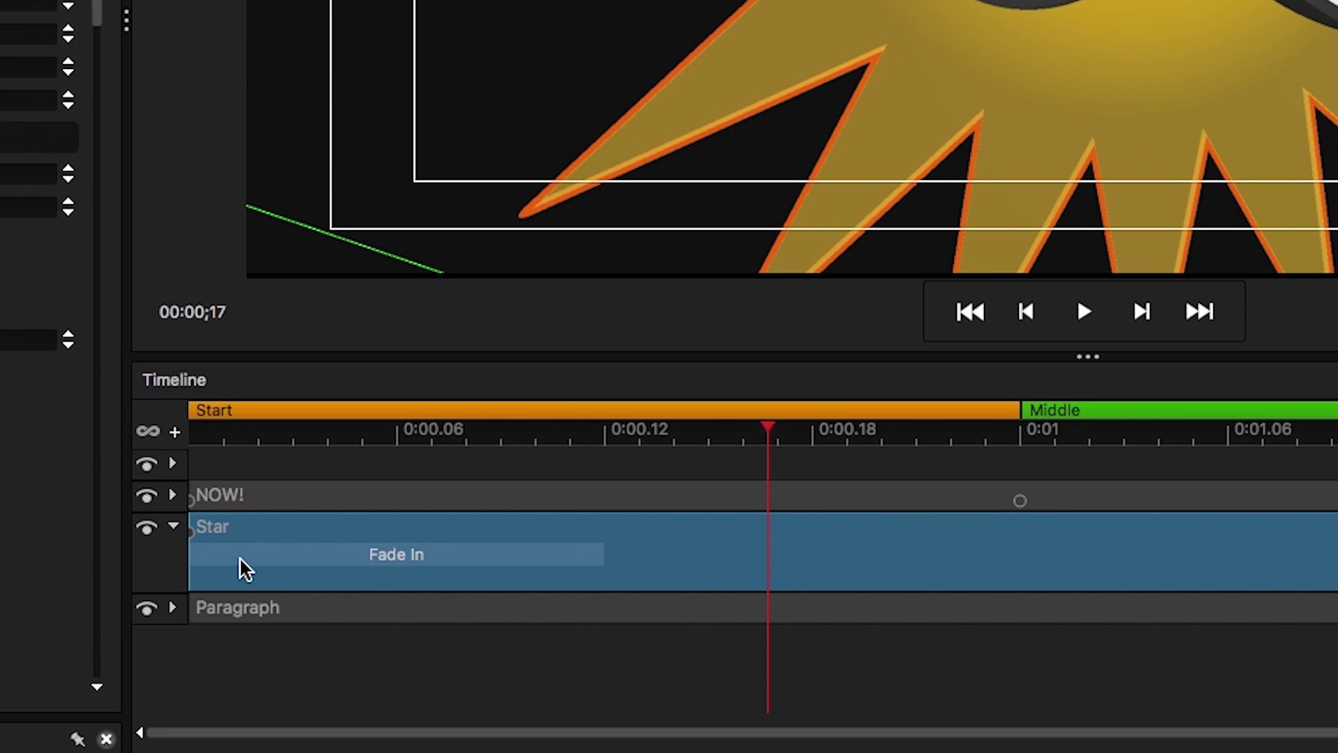
pyautogui.rightClick(304, 568)
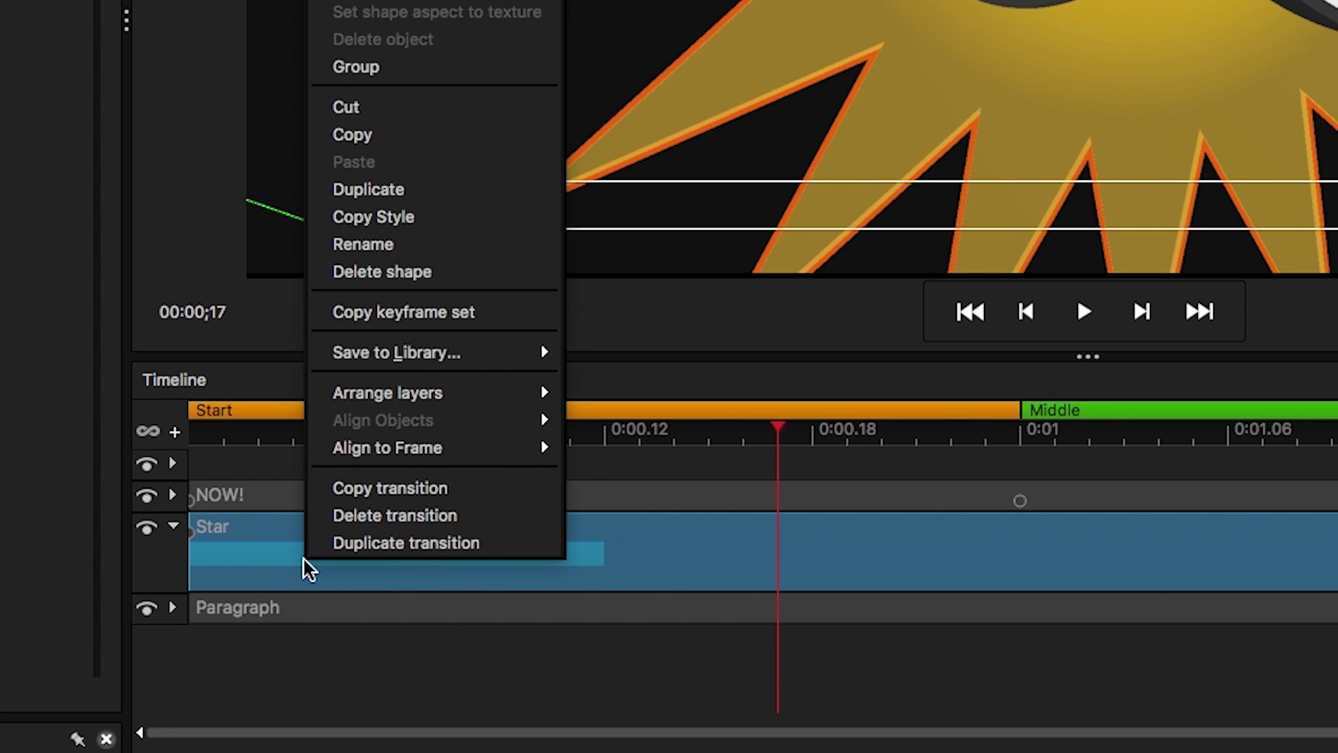
pyautogui.click(404, 522)
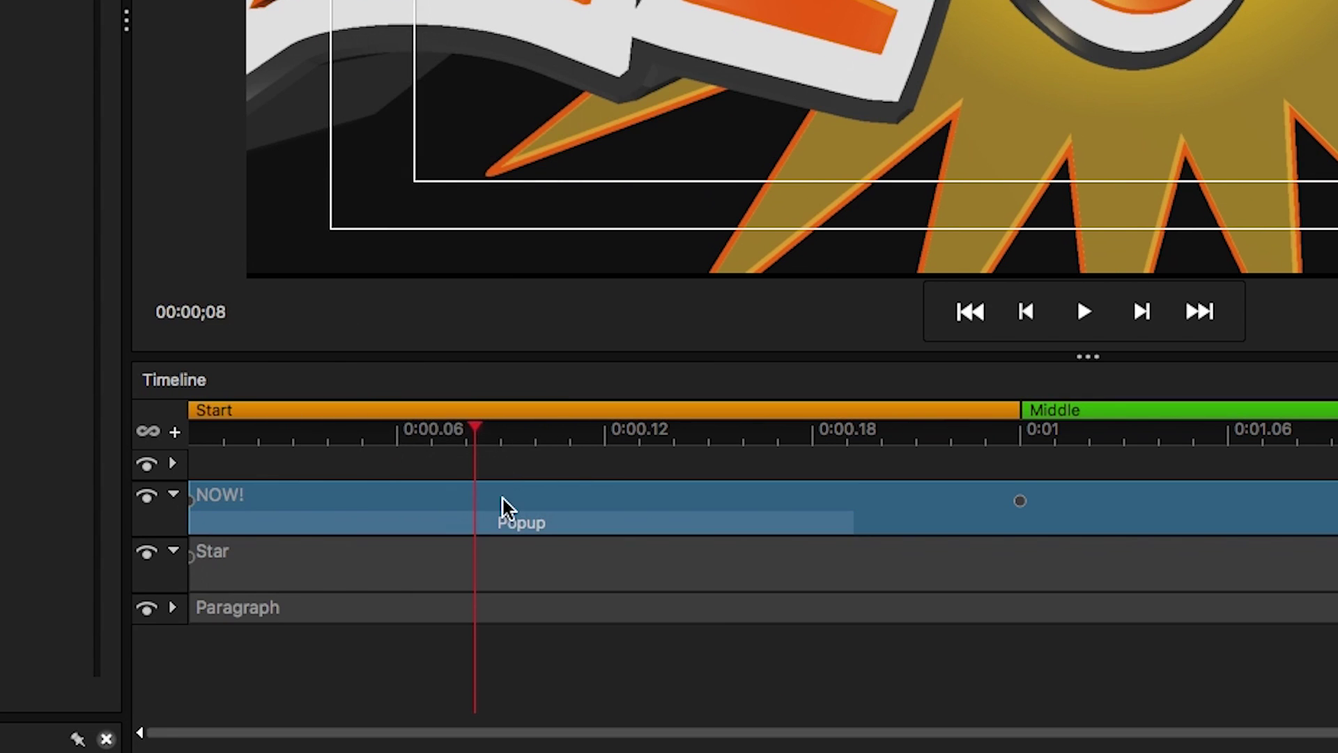
pyautogui.click(502, 527)
pyautogui.rightClick(502, 531)
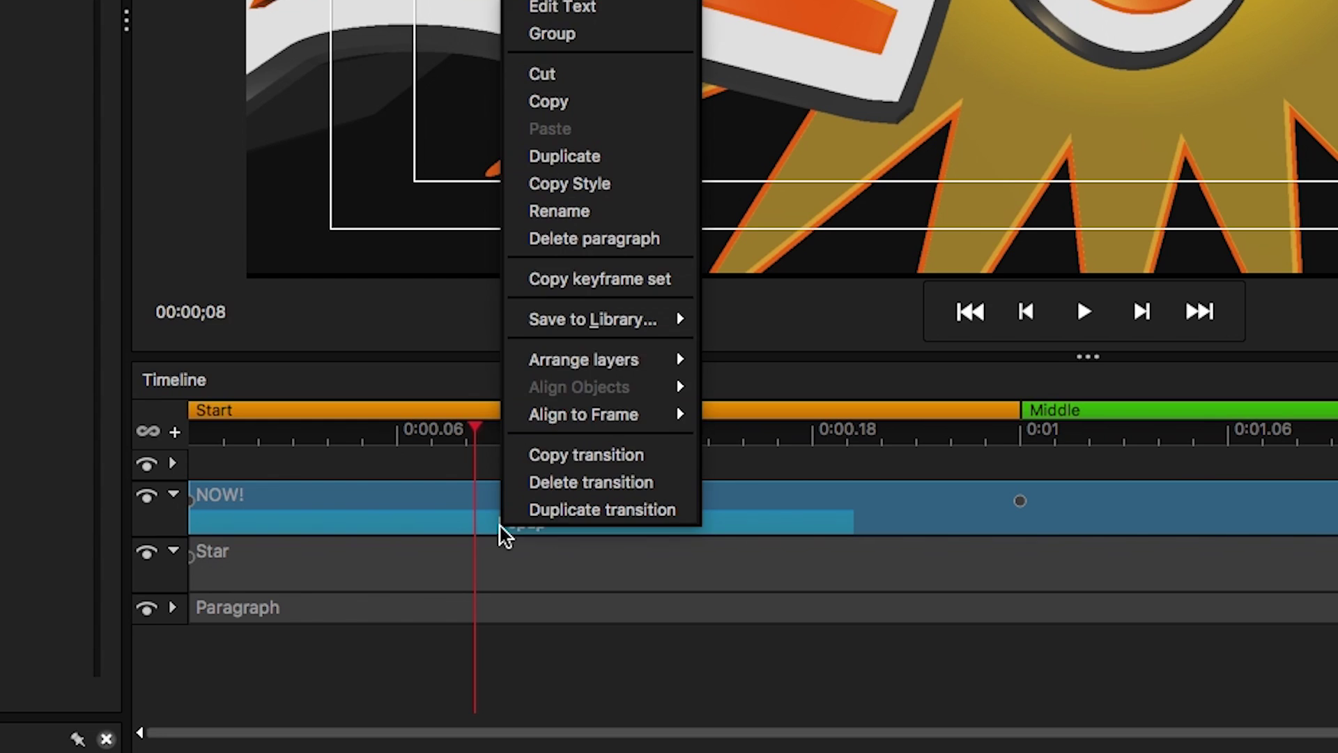
pyautogui.click(608, 481)
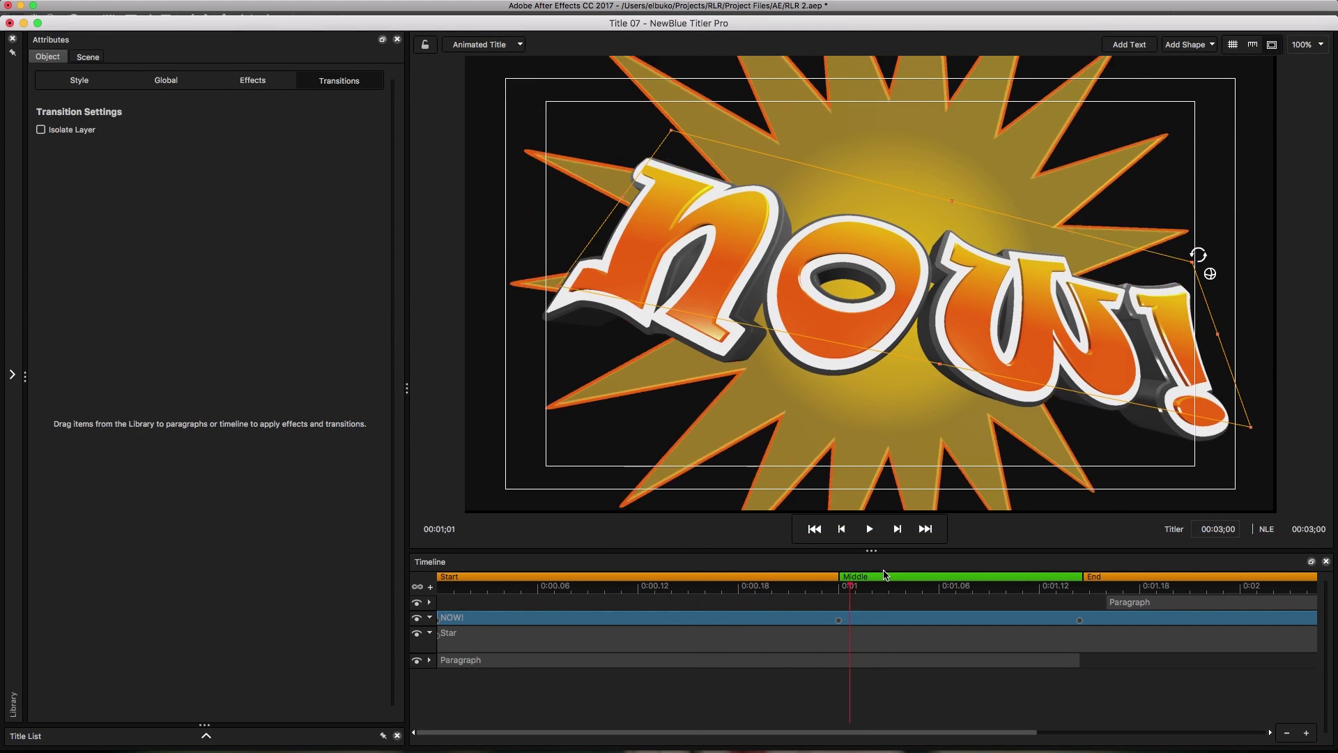
# At about 00:00;20, replace the NOW! title text with POW!!!
pyautogui.moveTo(851, 586); pyautogui.dragTo(771, 584)
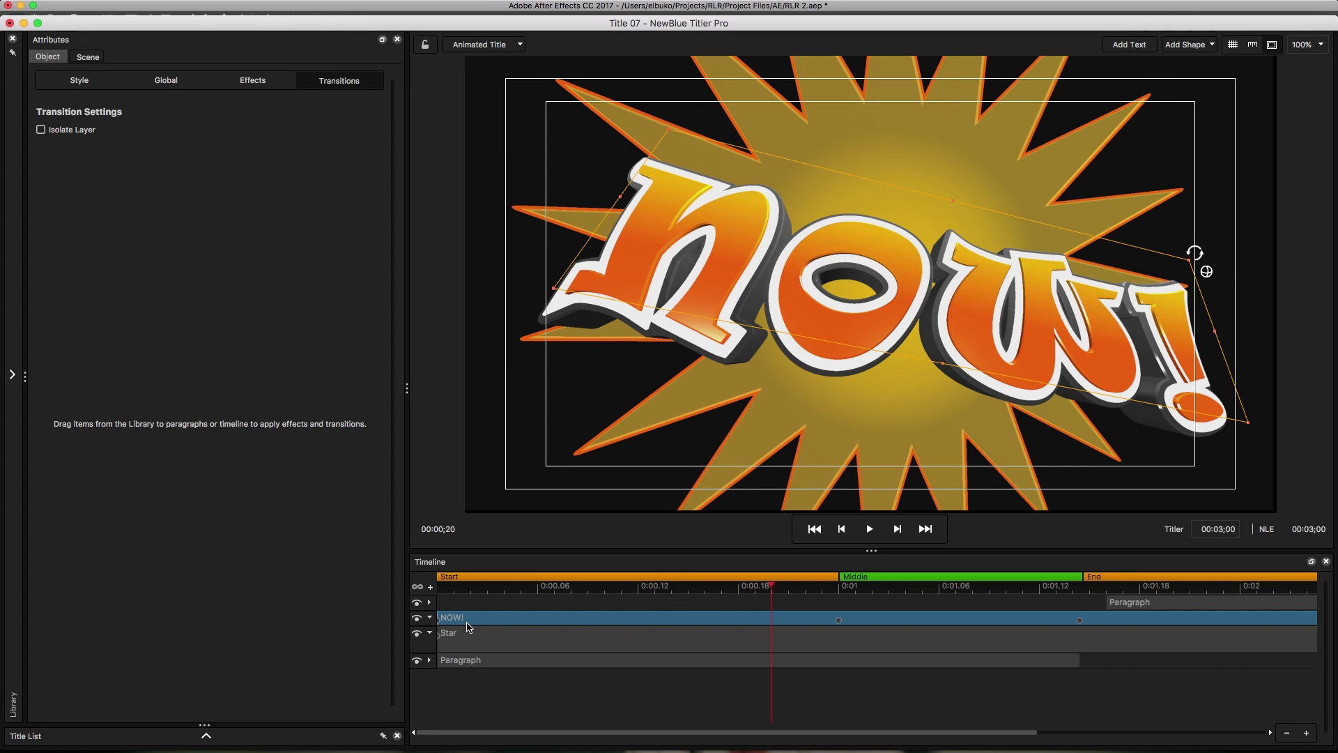
pyautogui.click(855, 313)
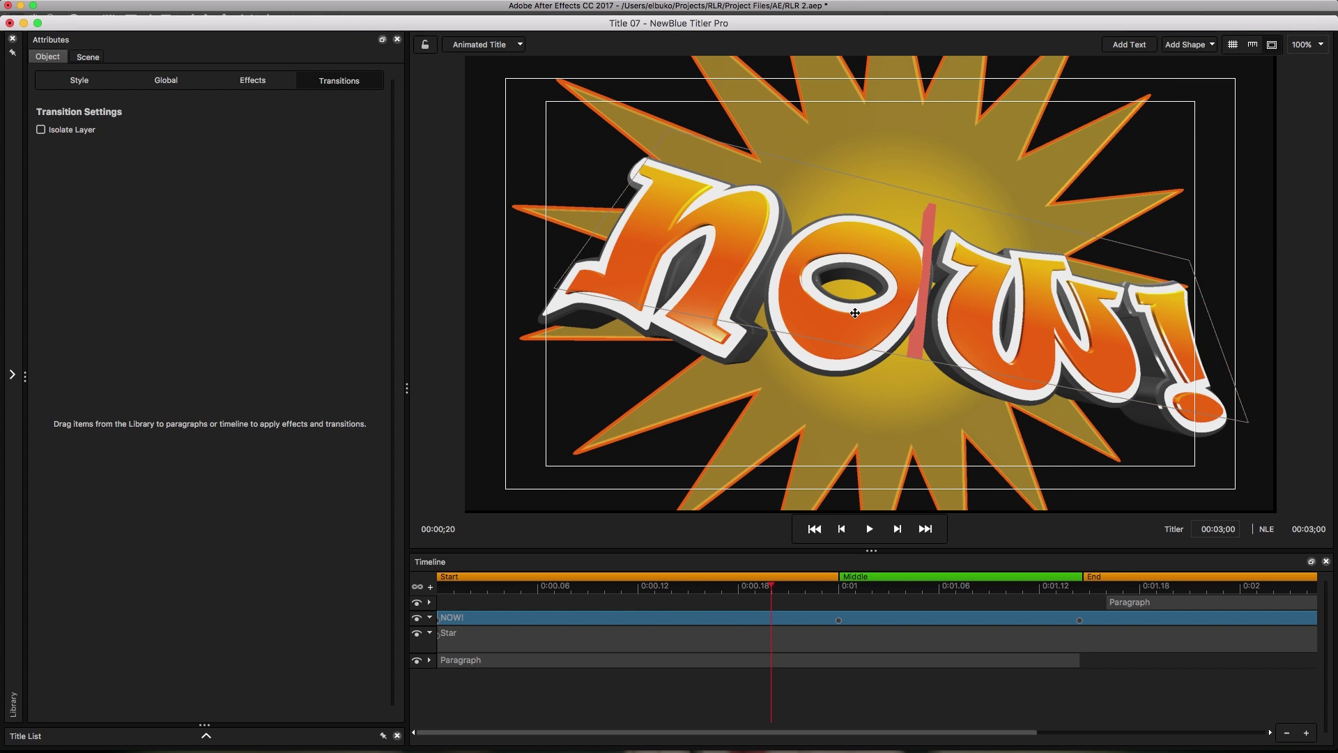
pyautogui.doubleClick(855, 313)
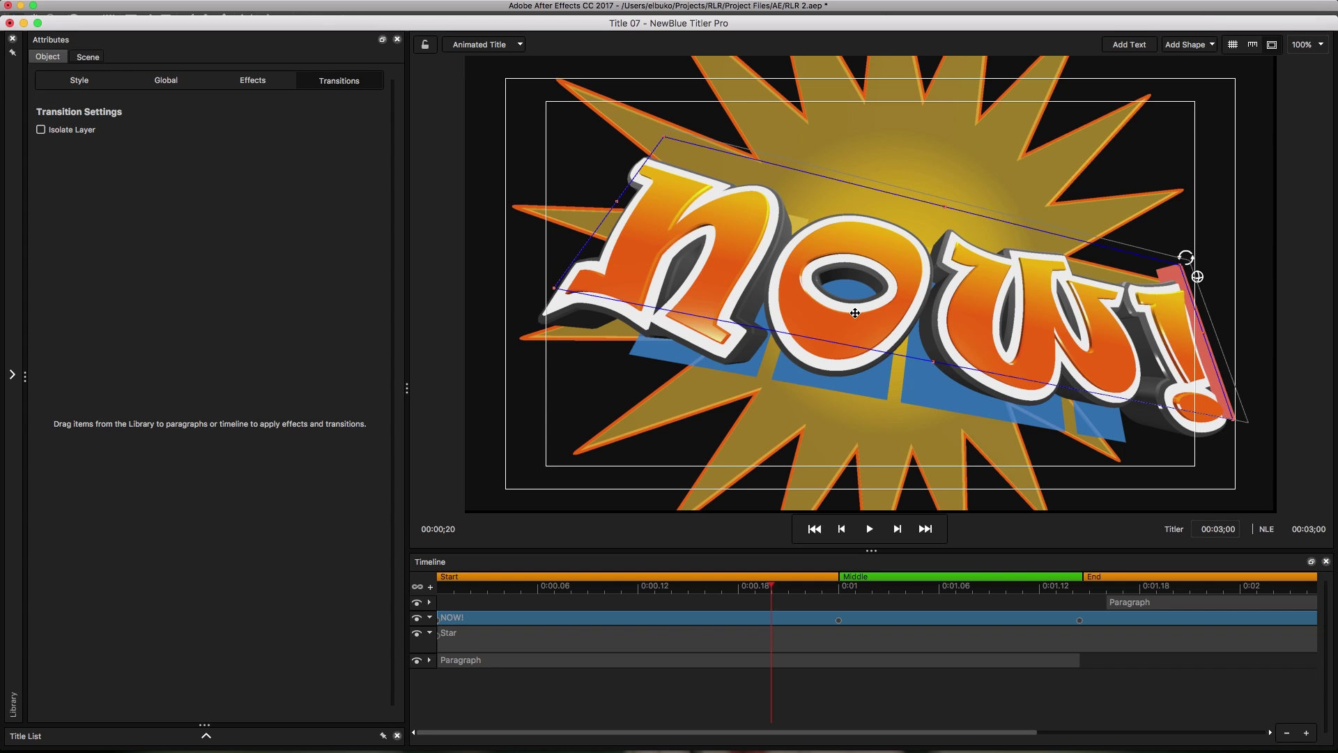
pyautogui.write('POW')
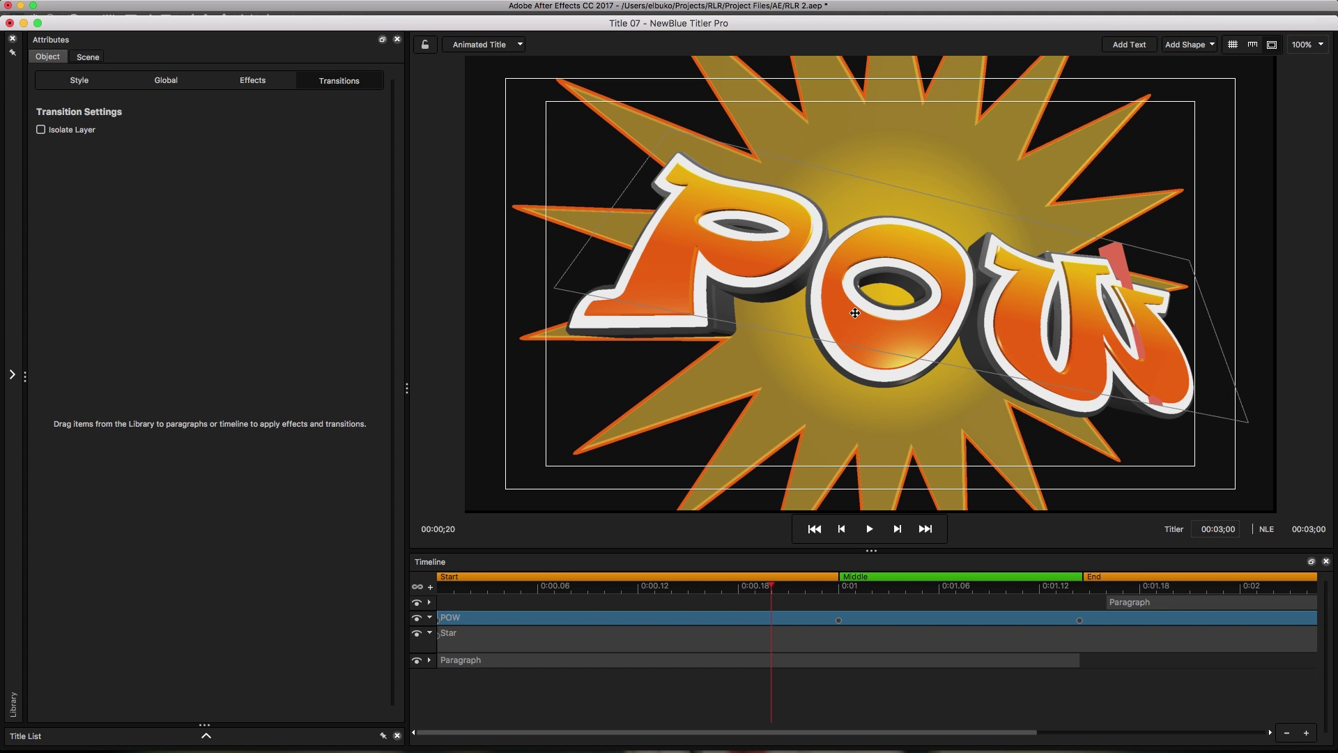
pyautogui.write('!!!')
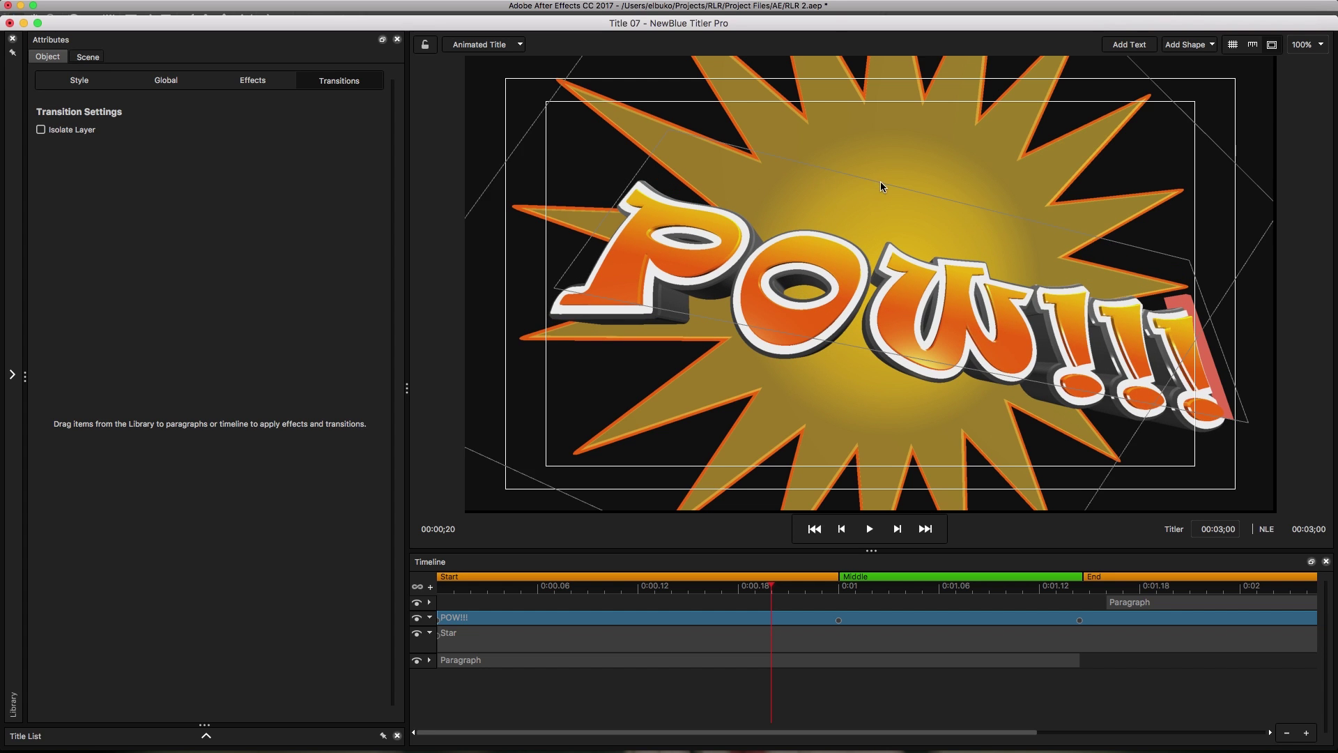
pyautogui.click(708, 248)
pyautogui.press('Escape')
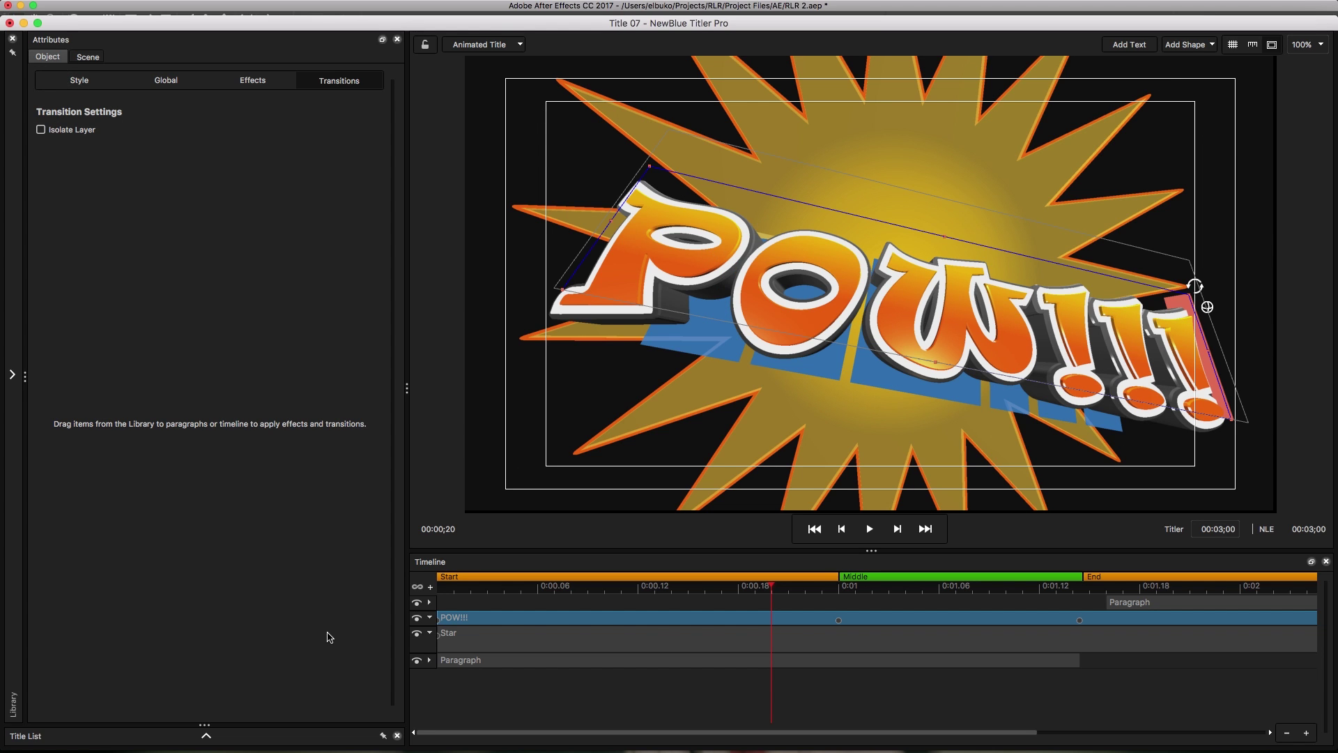
pyautogui.click(80, 82)
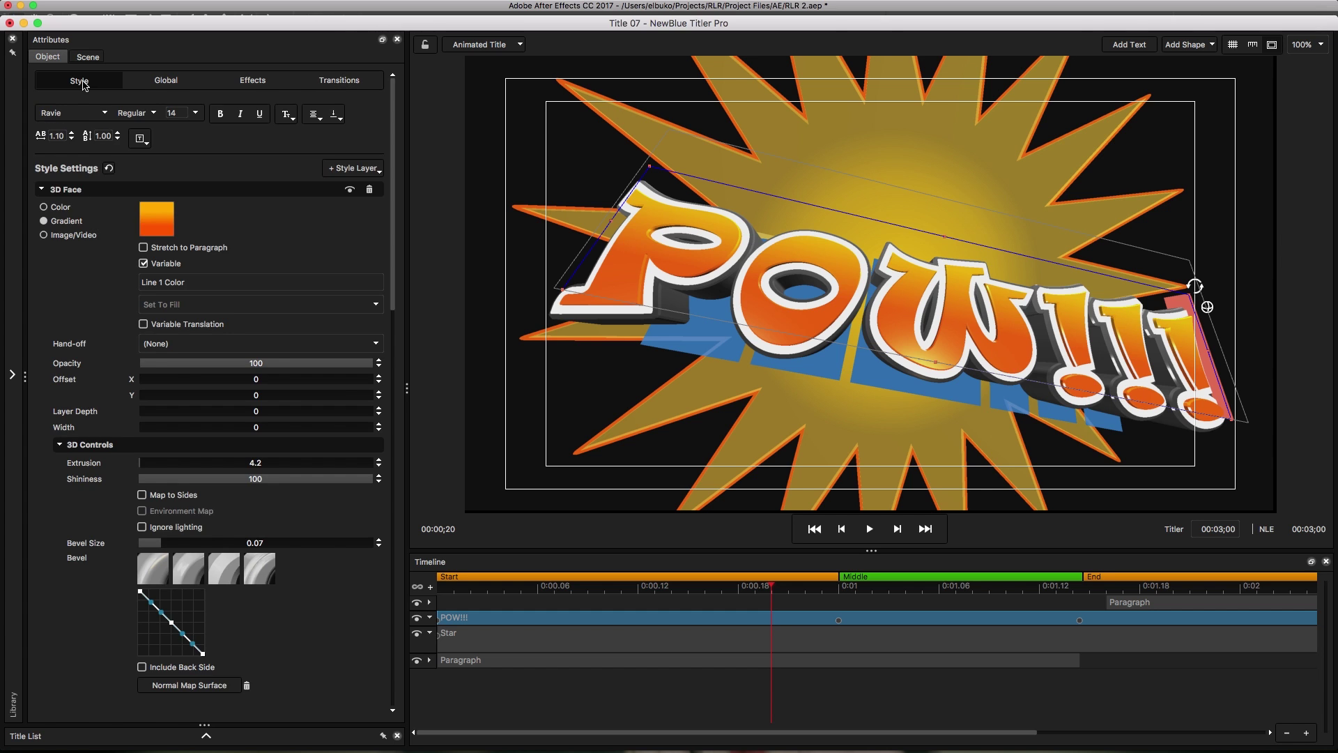
# Change the POW!!! text font to MineCrafter 3
pyautogui.click(78, 117)
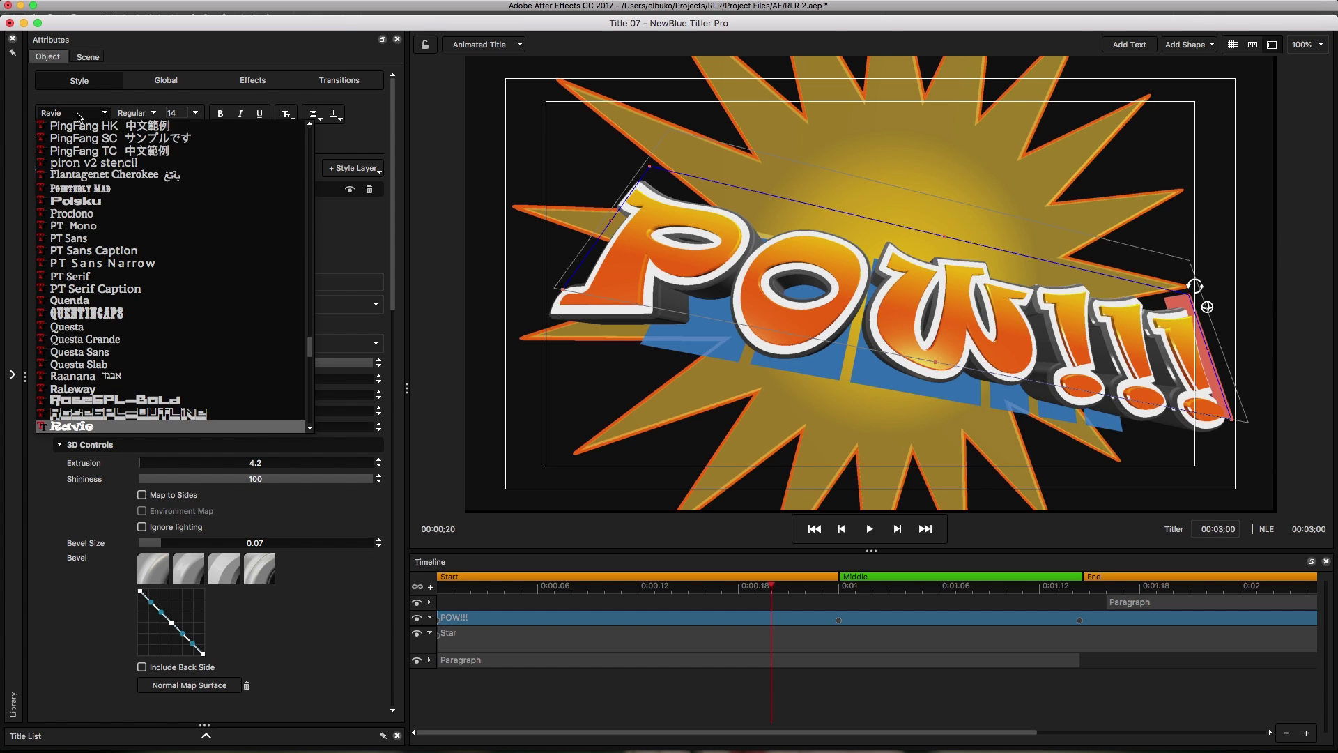
pyautogui.scroll(10, 100, 177)
pyautogui.scroll(5, 100, 176)
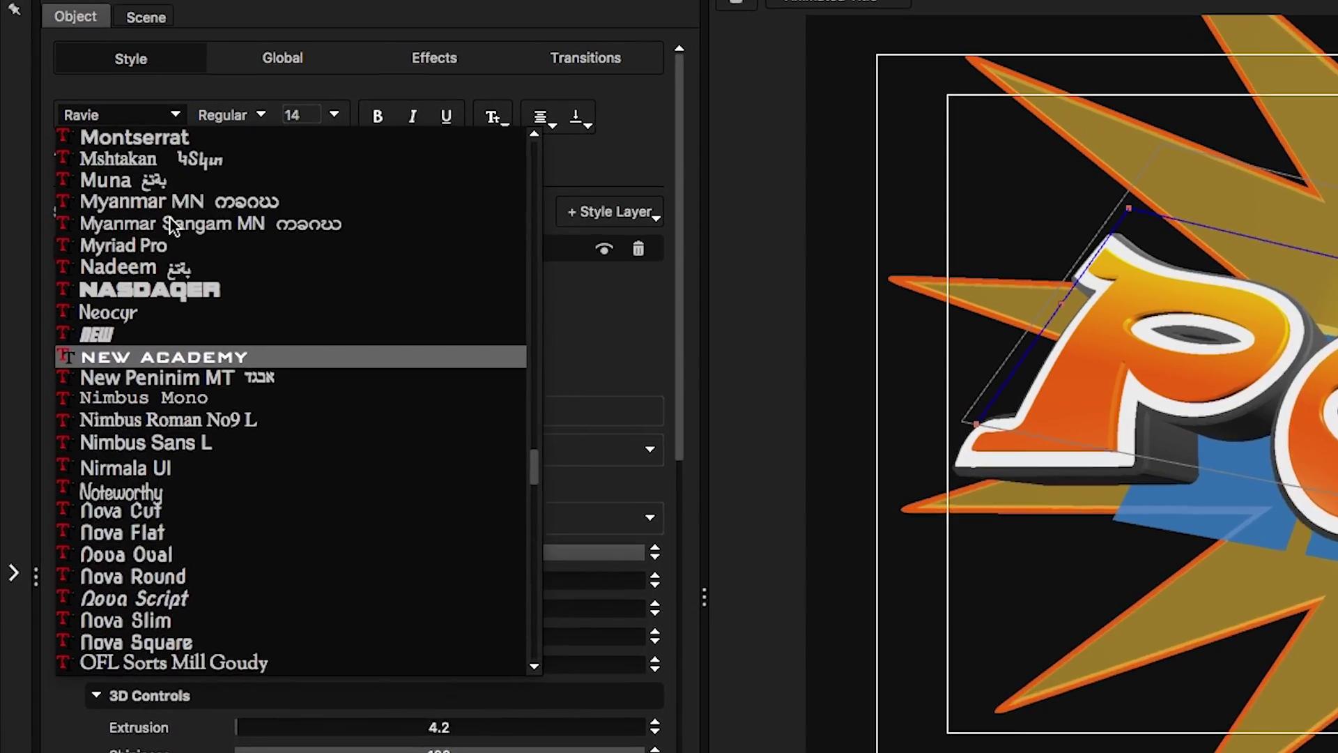
pyautogui.scroll(1, 169, 218)
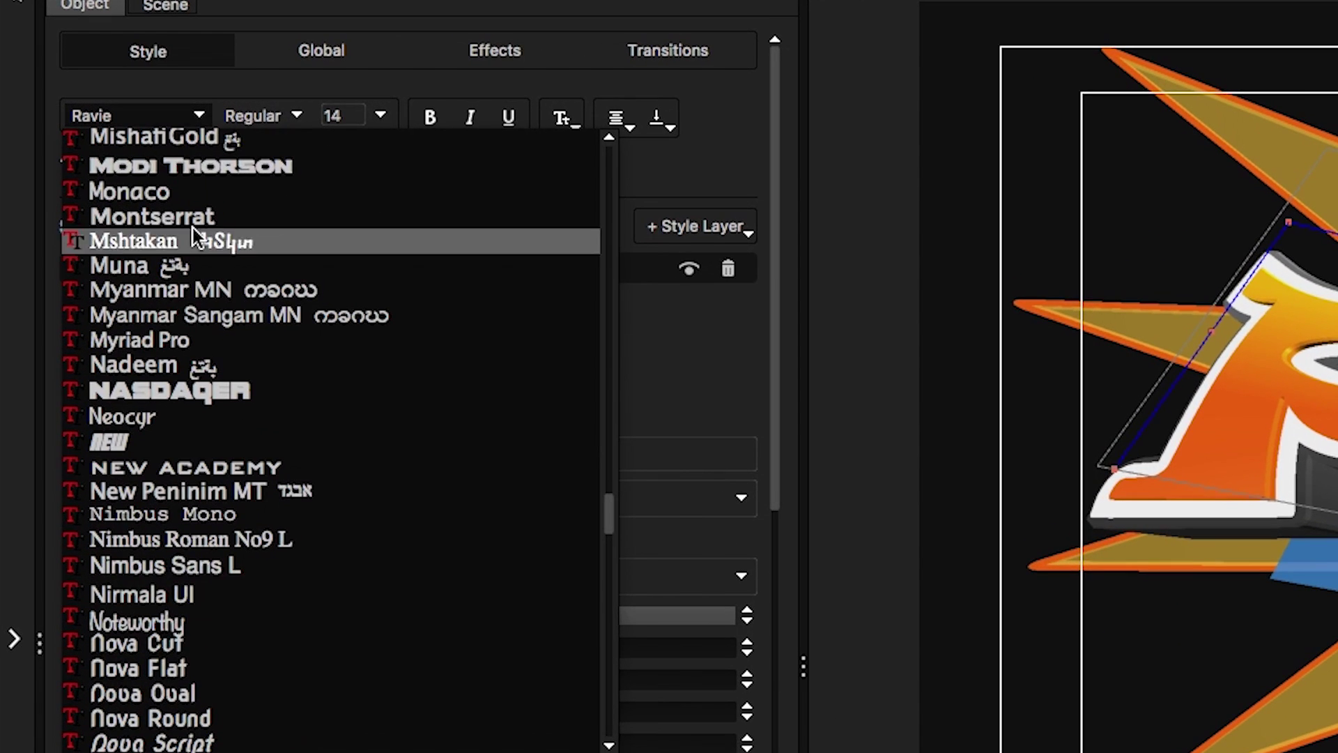
pyautogui.scroll(1, 168, 195)
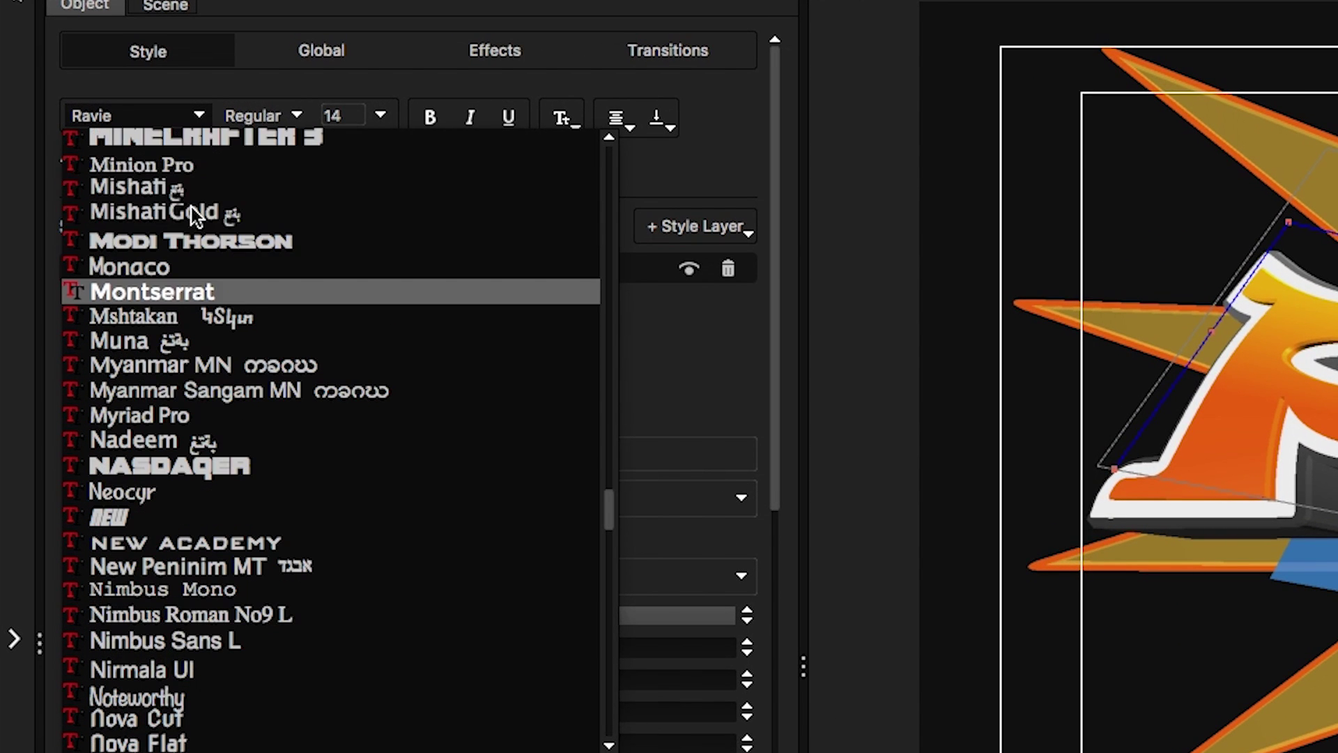
pyautogui.click(199, 143)
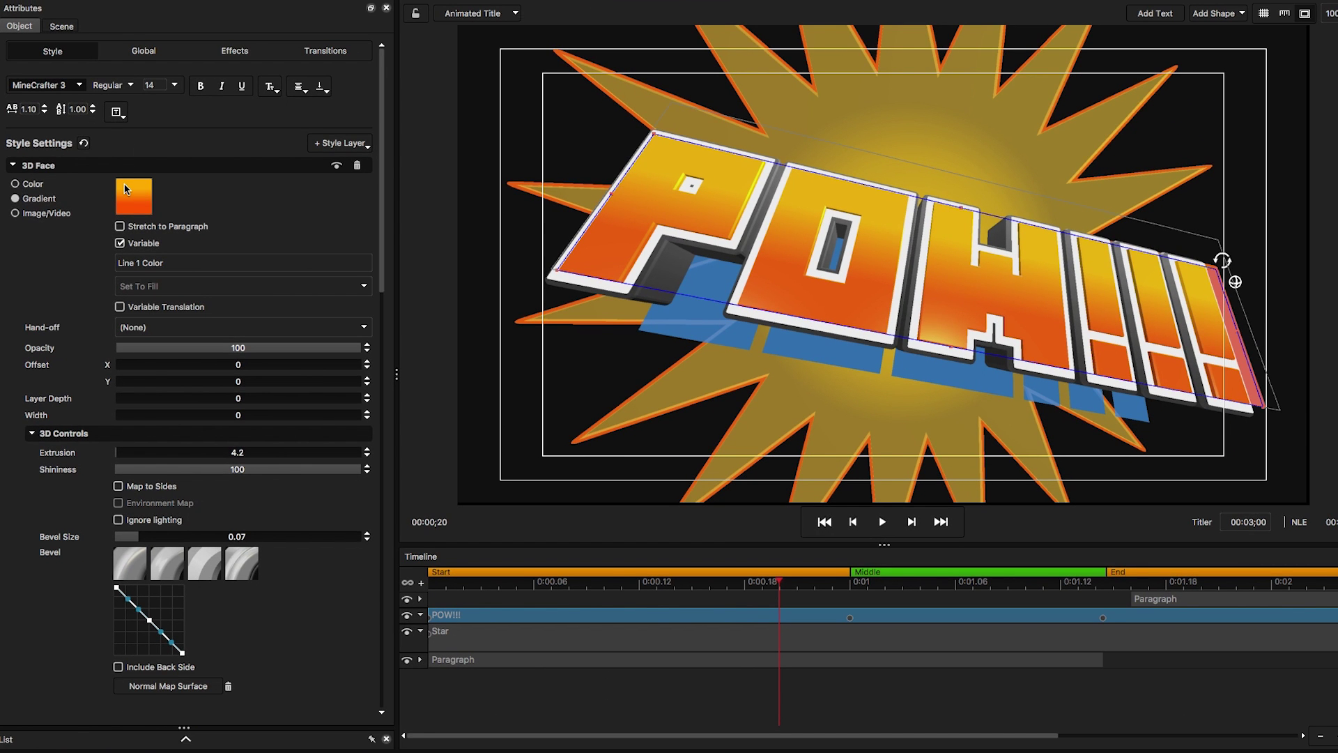
# Make the POW!!! face gradient run from magenta at top to light purple at bottom
pyautogui.click(126, 189)
pyautogui.moveTo(239, 278); pyautogui.dragTo(180, 291)
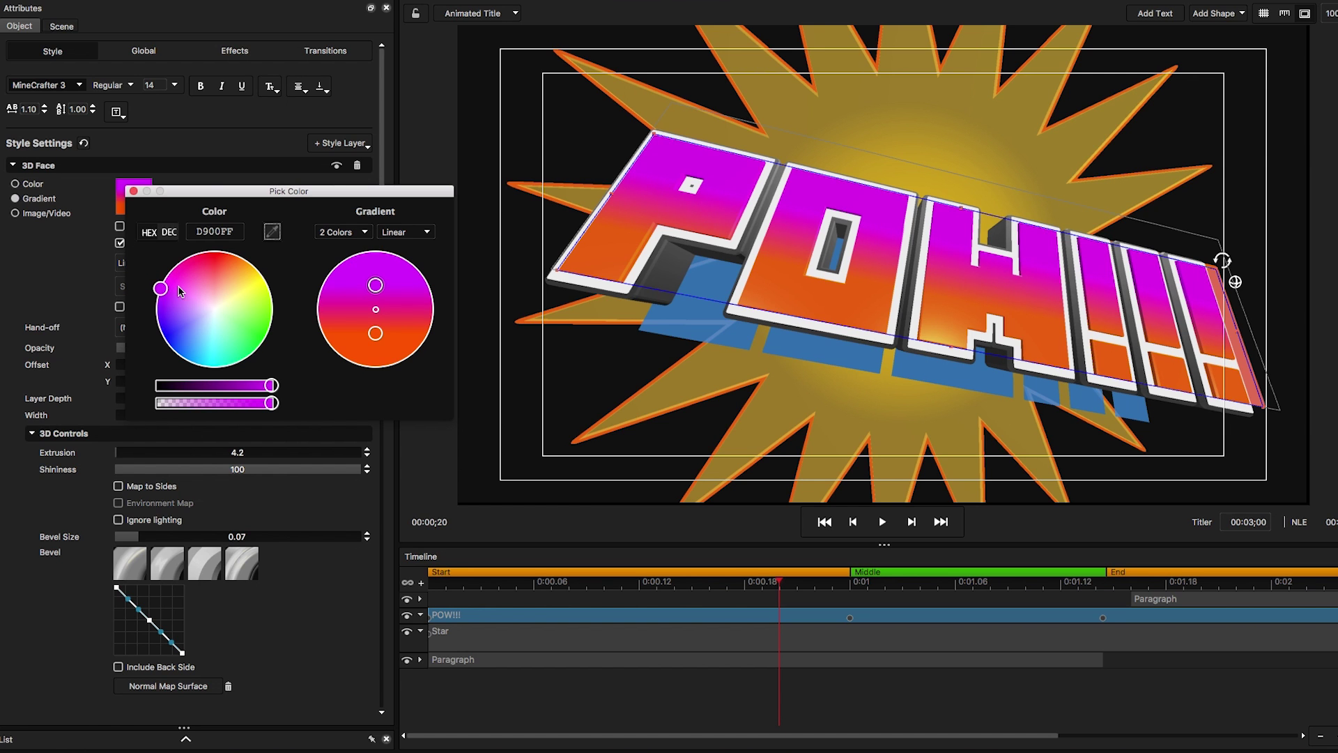
pyautogui.click(375, 335)
pyautogui.moveTo(232, 257); pyautogui.dragTo(187, 301)
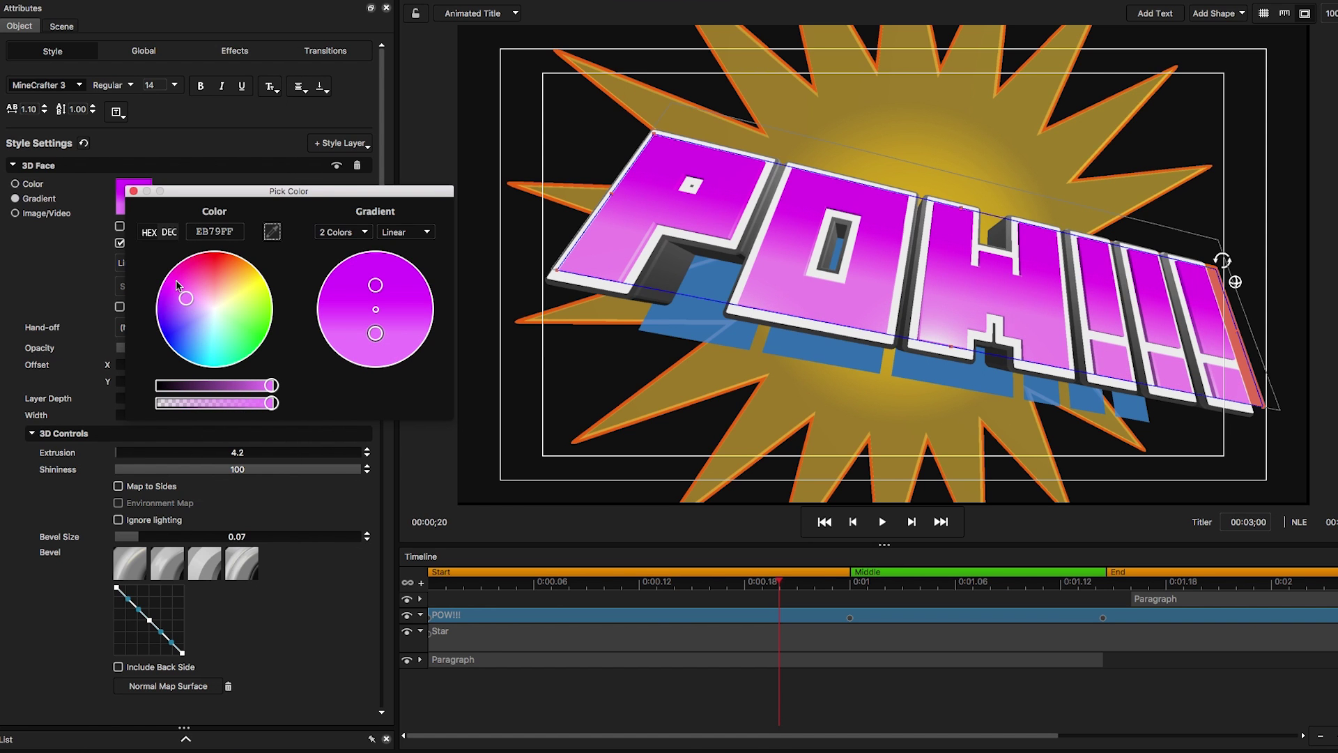
pyautogui.click(133, 191)
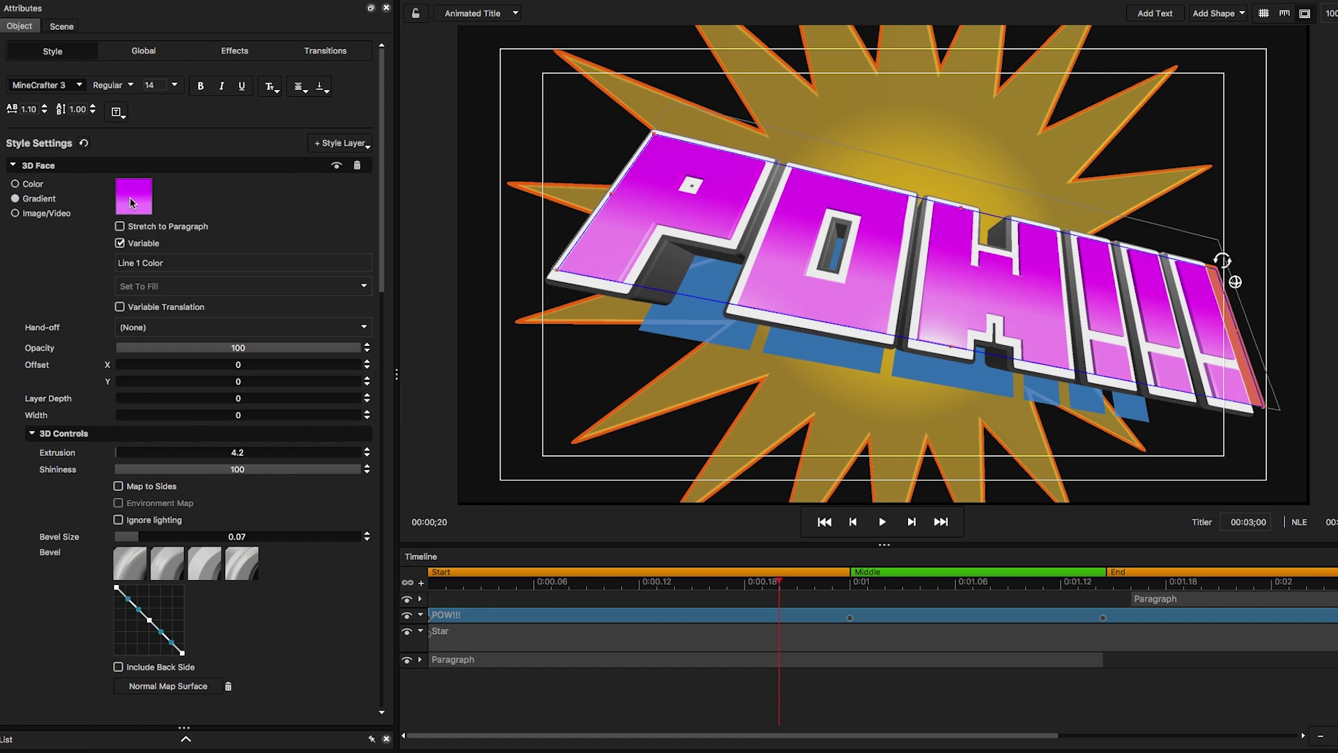
pyautogui.click(474, 645)
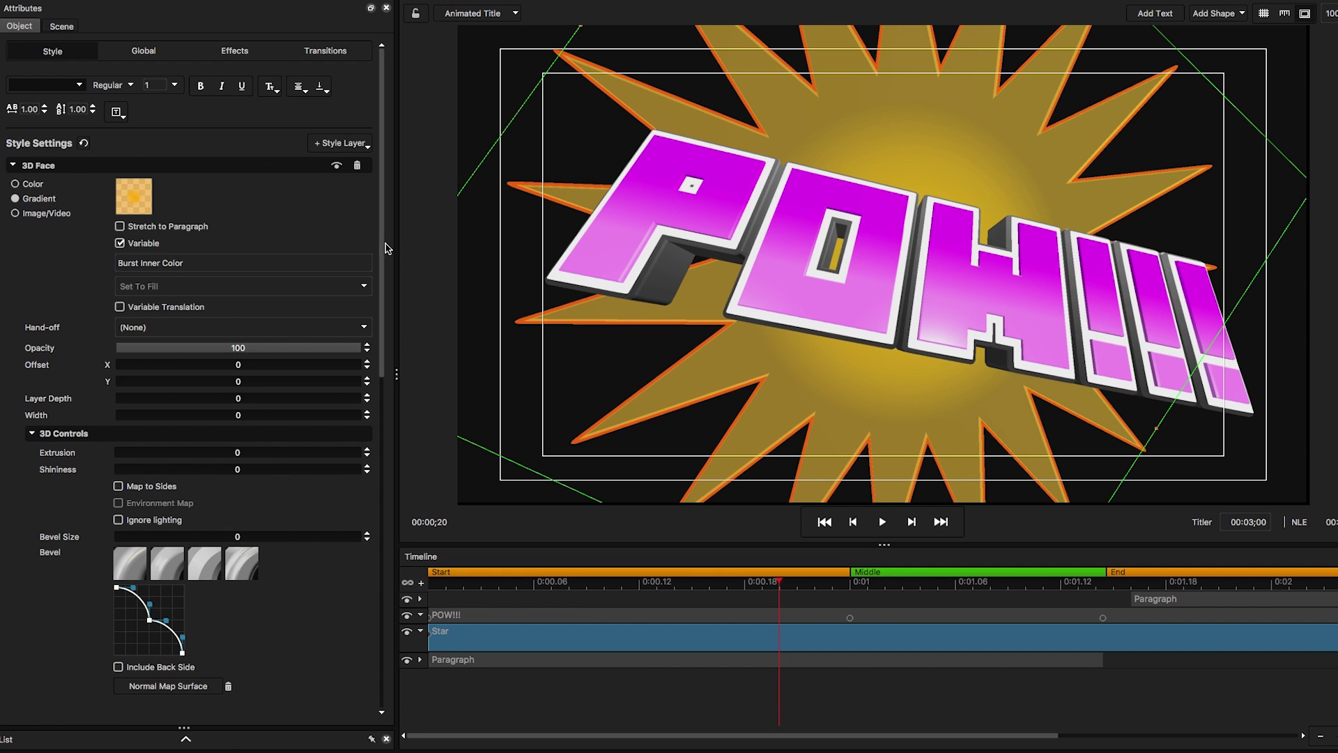
# Set the starburst's 3D Outline colour to pale lavender
pyautogui.moveTo(385, 244); pyautogui.dragTo(379, 498)
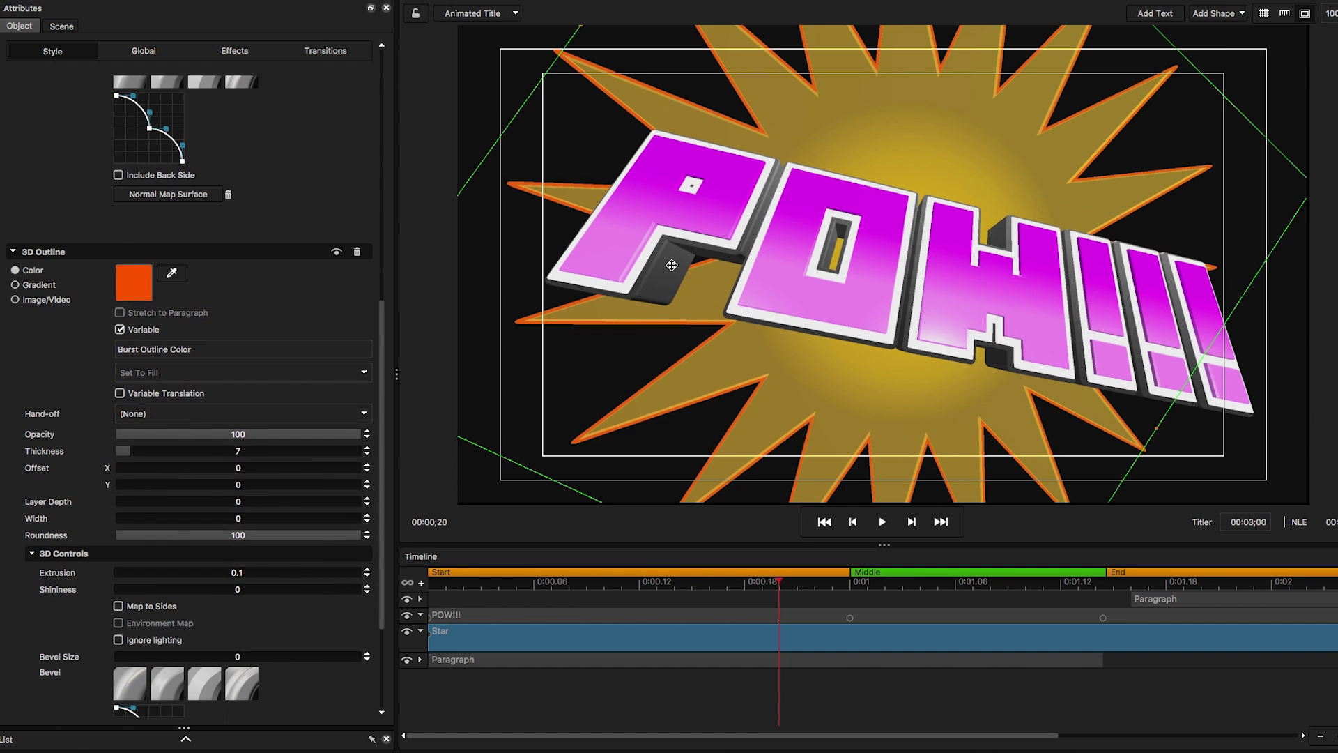
pyautogui.click(138, 299)
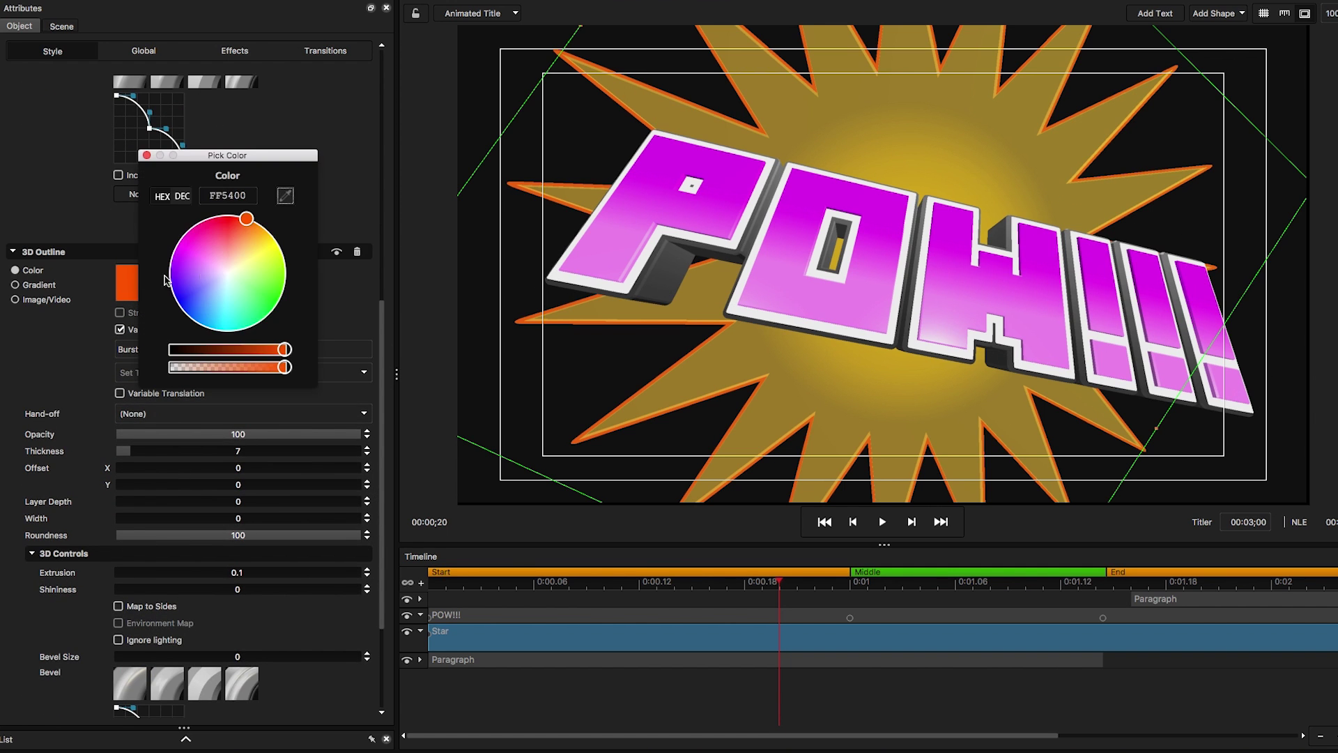
pyautogui.click(223, 277)
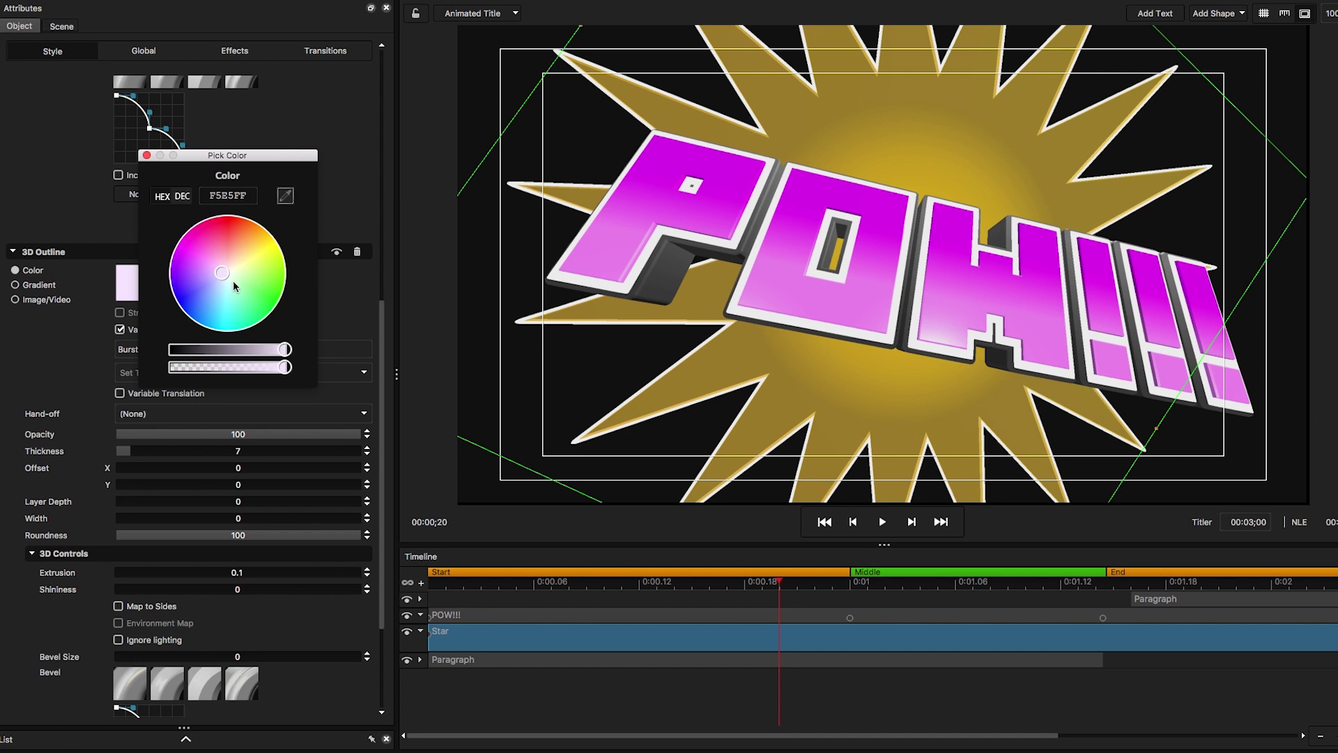
pyautogui.click(146, 154)
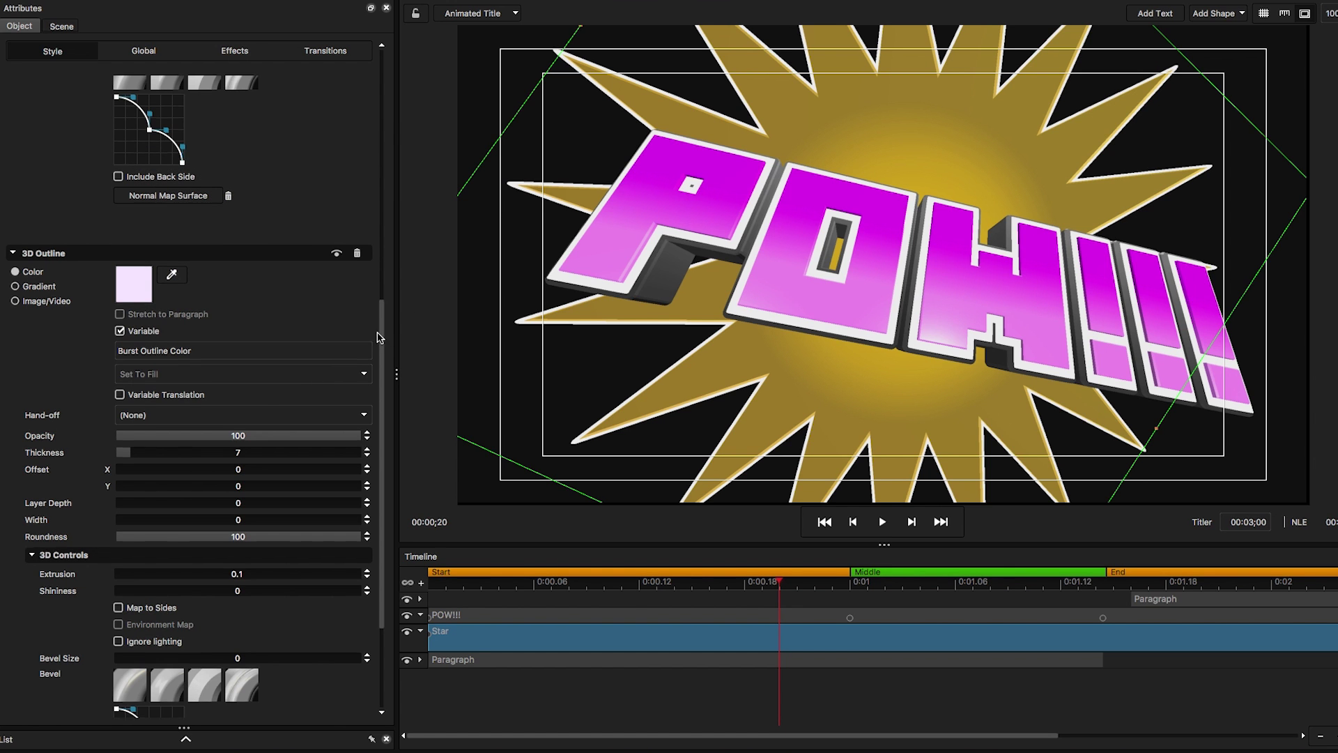
# Give the starburst face a pinkish-magenta outer colour and a pink inner glow
pyautogui.moveTo(385, 338); pyautogui.dragTo(402, 82)
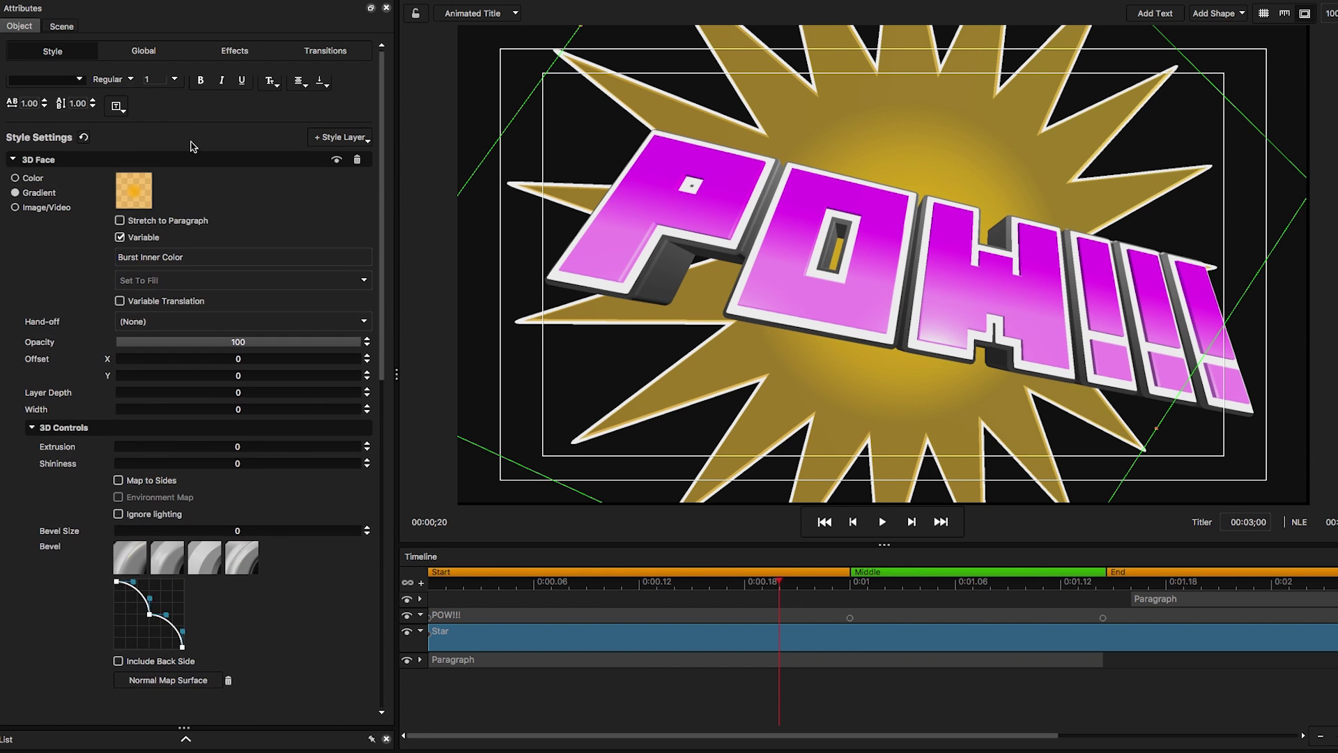
pyautogui.click(138, 188)
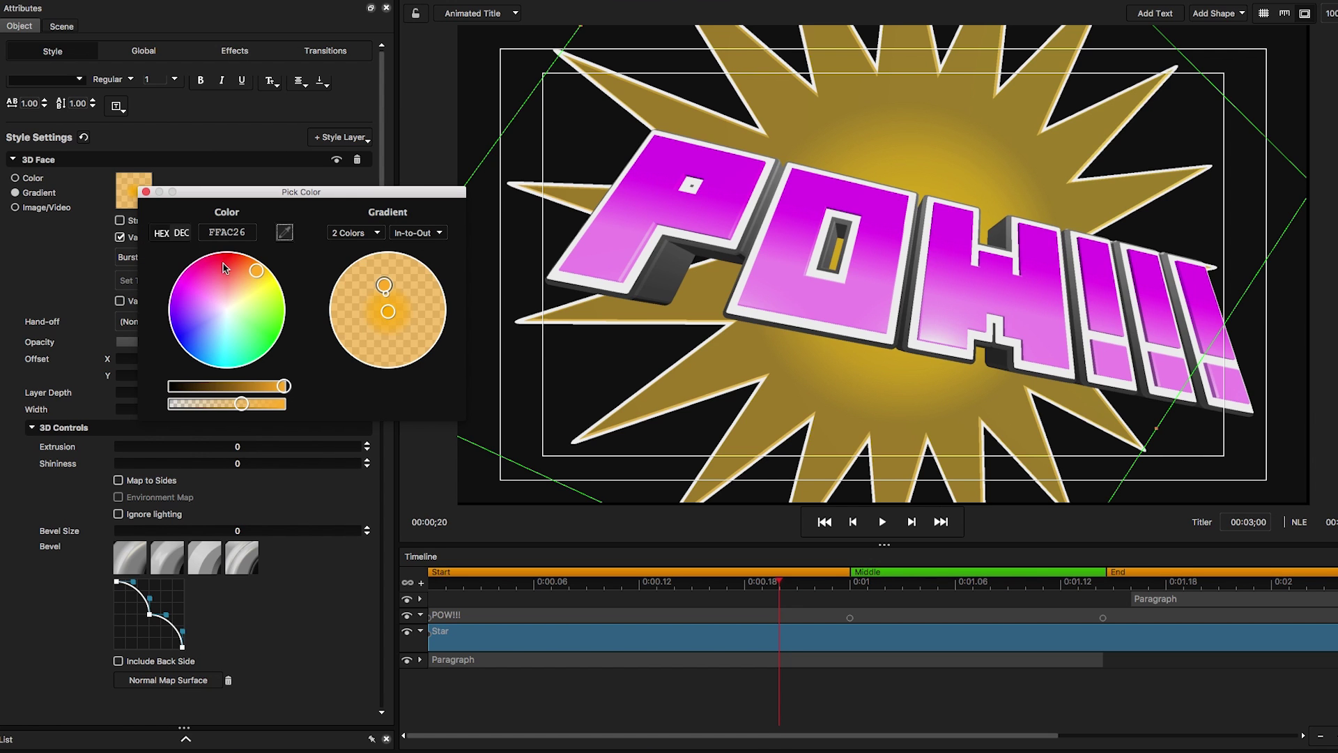
pyautogui.moveTo(252, 272); pyautogui.dragTo(175, 286)
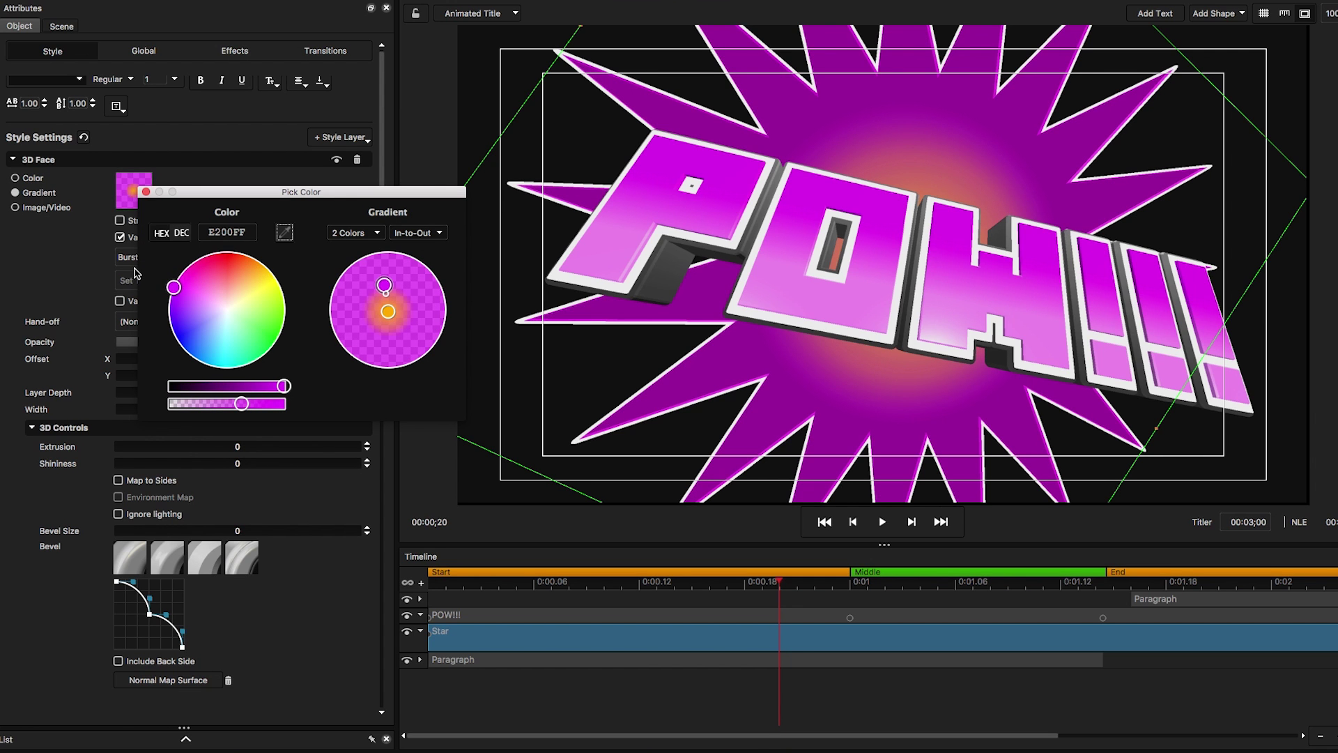
pyautogui.moveTo(174, 286); pyautogui.dragTo(185, 272)
pyautogui.click(388, 313)
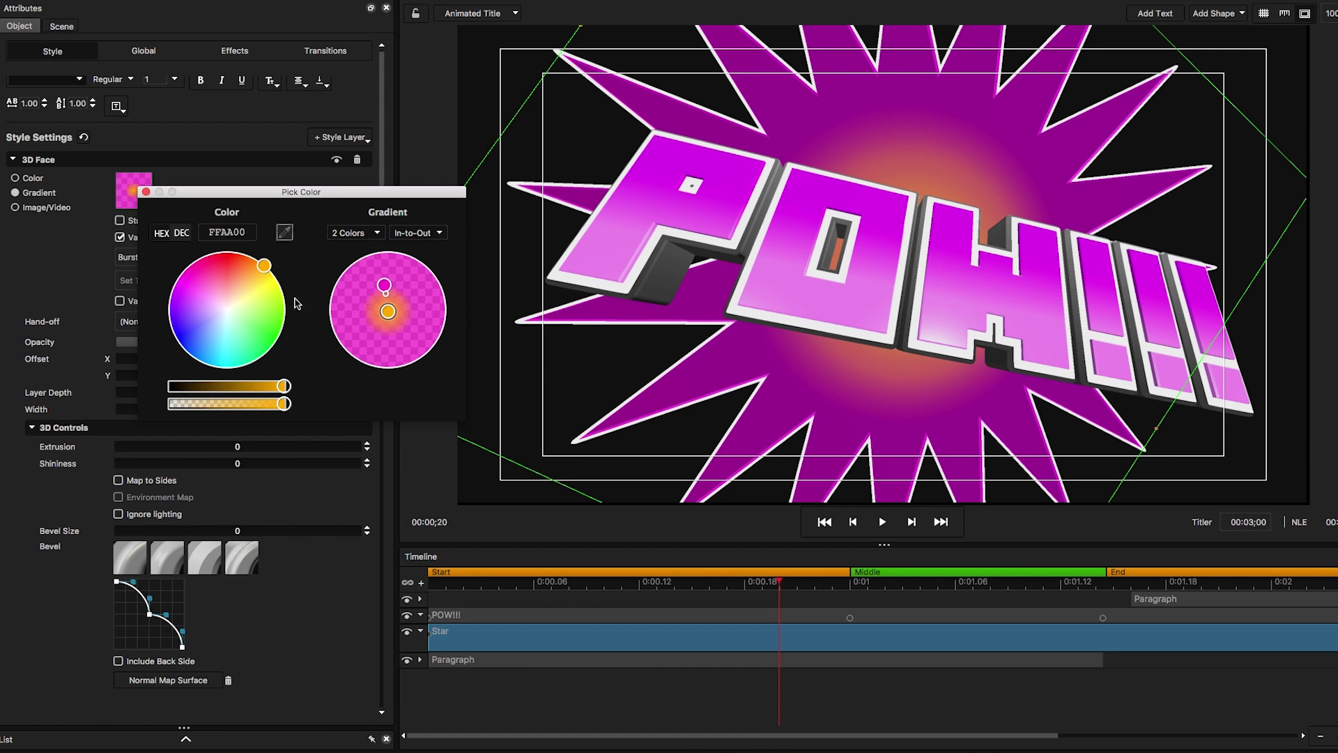
pyautogui.click(255, 268)
pyautogui.moveTo(256, 268); pyautogui.dragTo(213, 304)
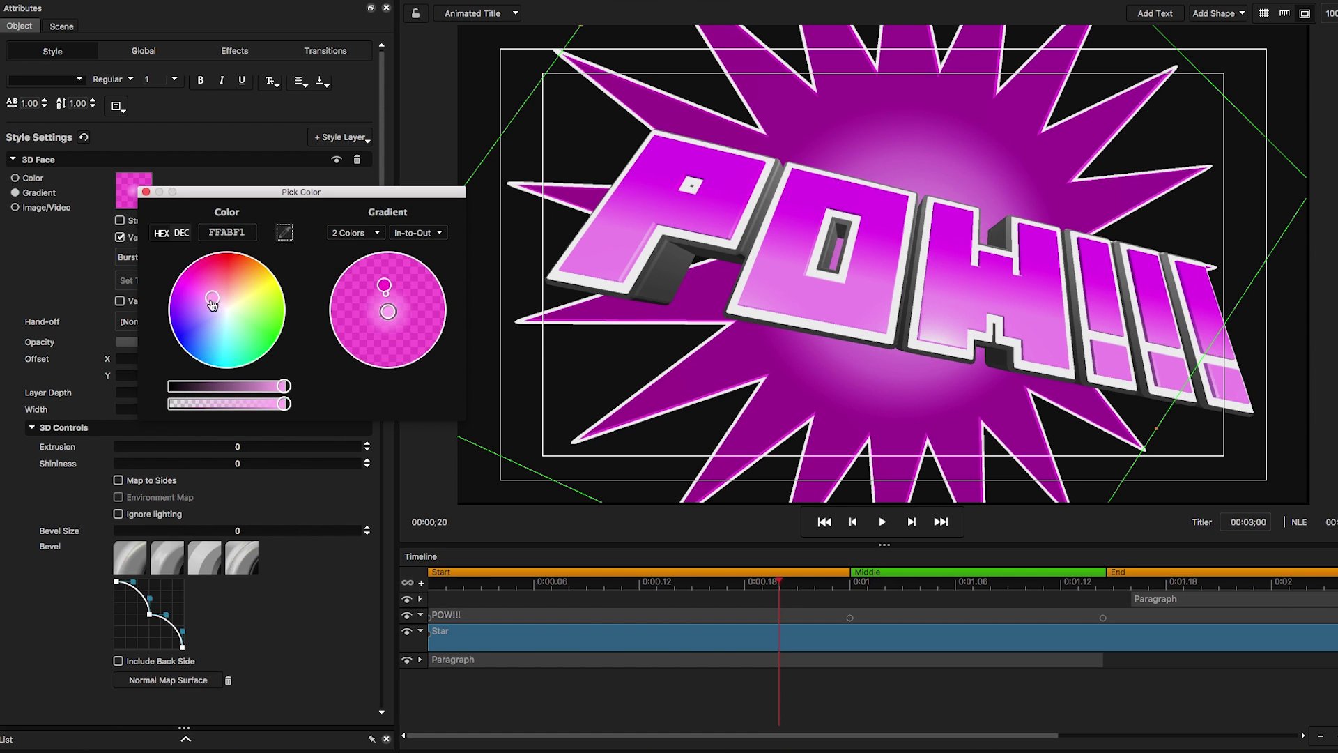
pyautogui.click(146, 192)
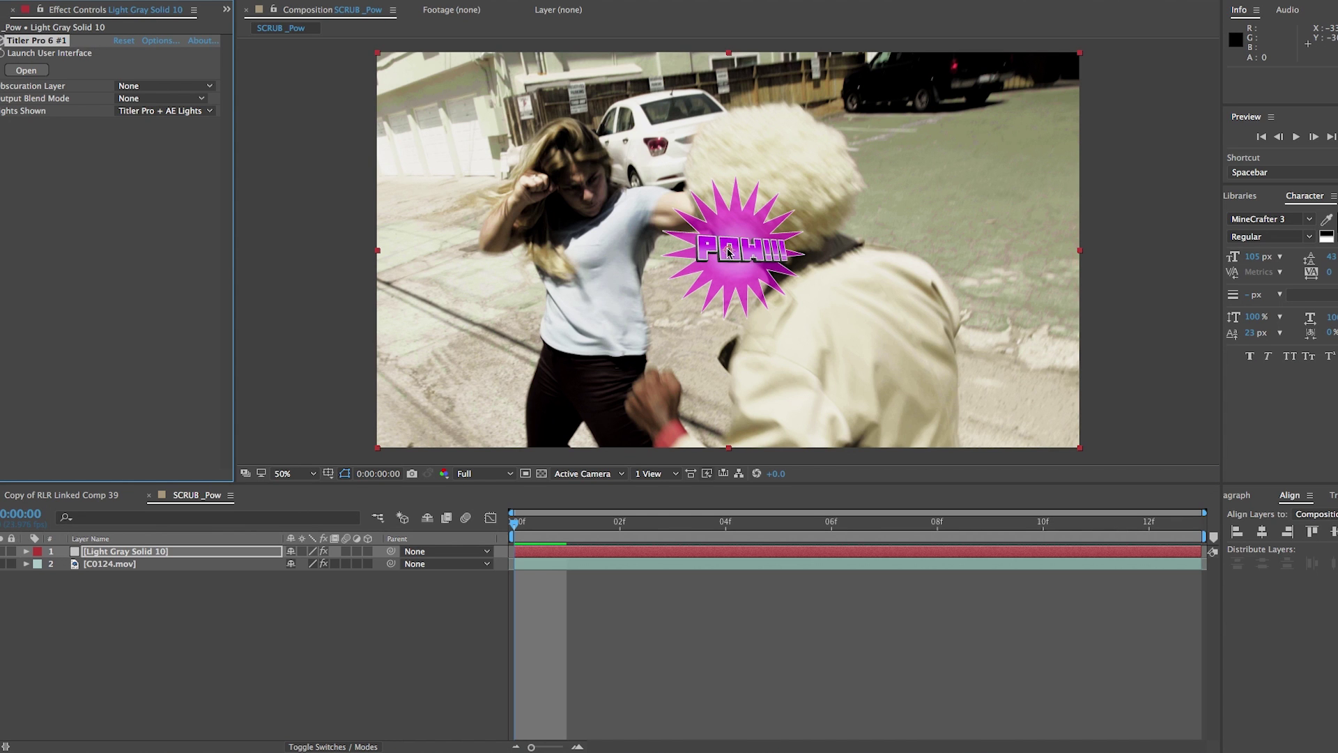
# Add a two-node Camera 1 using the 15mm lens preset
pyautogui.rightClick(206, 625)
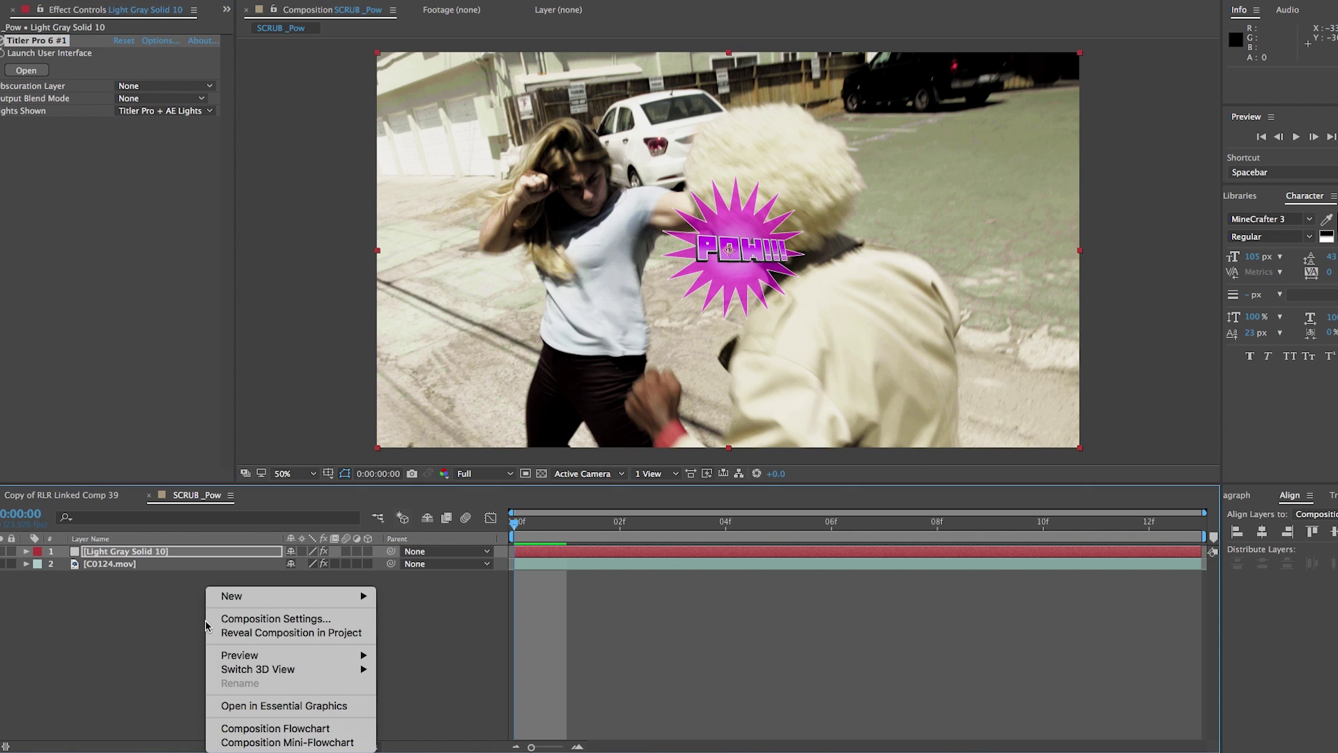
pyautogui.moveTo(233, 598)
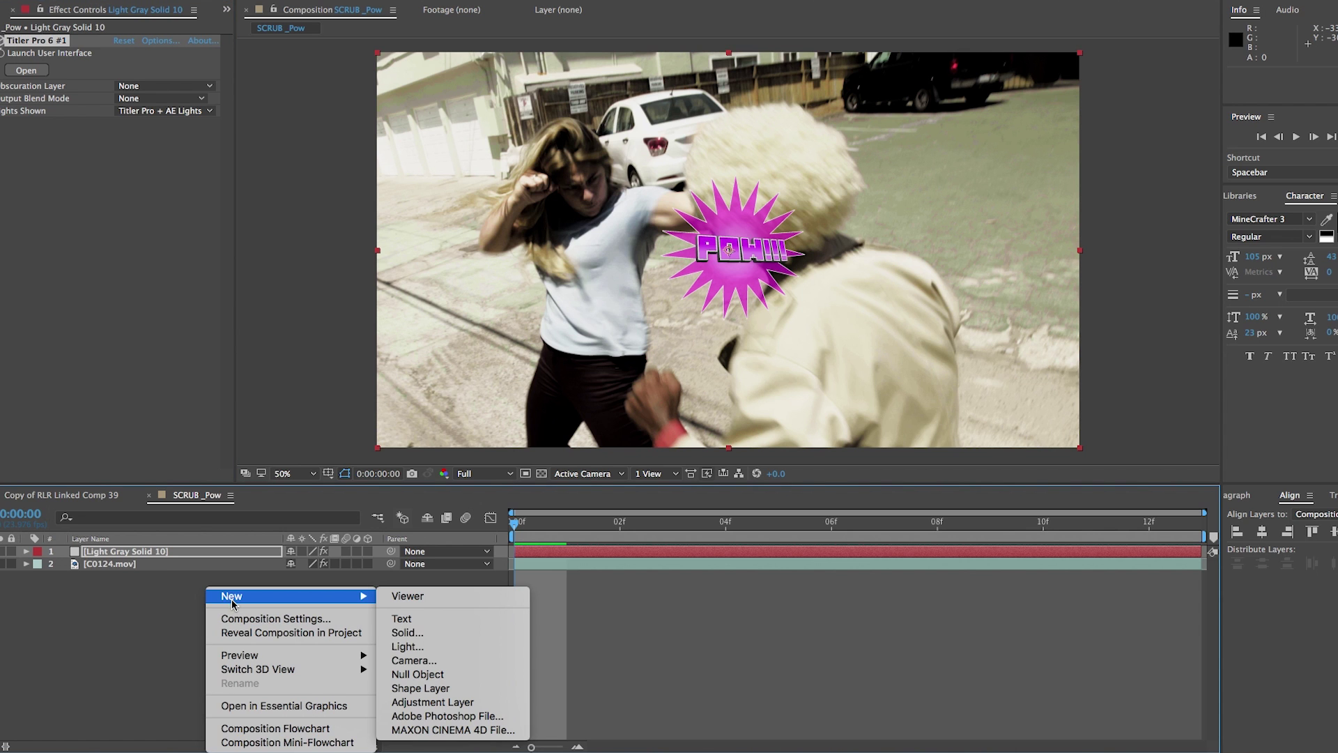
pyautogui.click(478, 667)
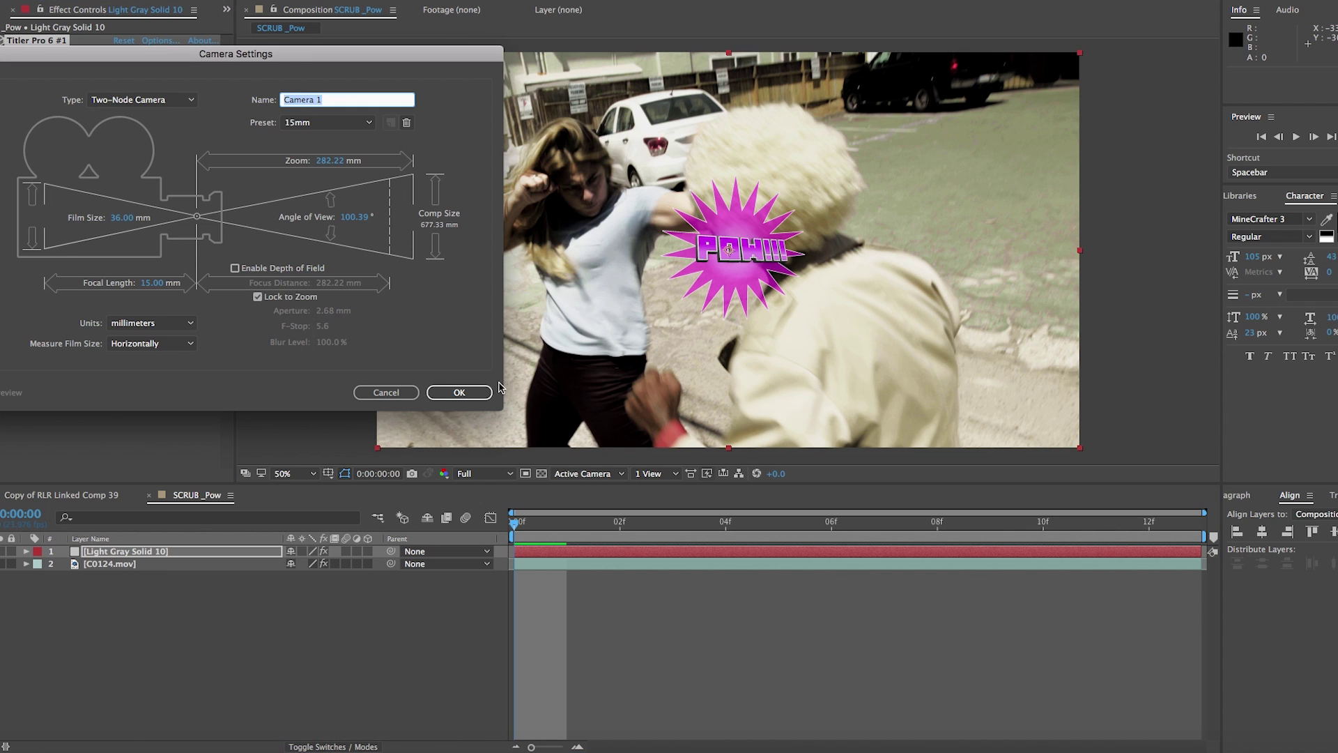
pyautogui.click(341, 122)
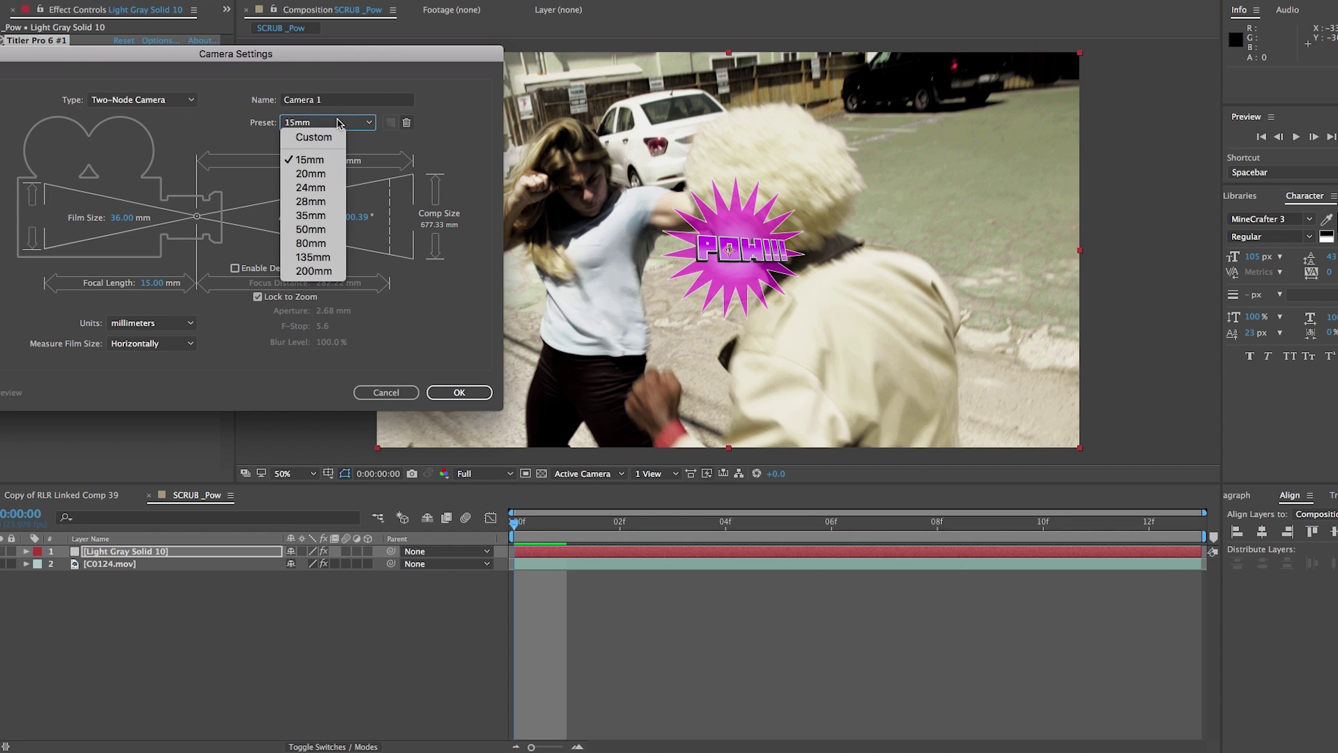
pyautogui.click(313, 163)
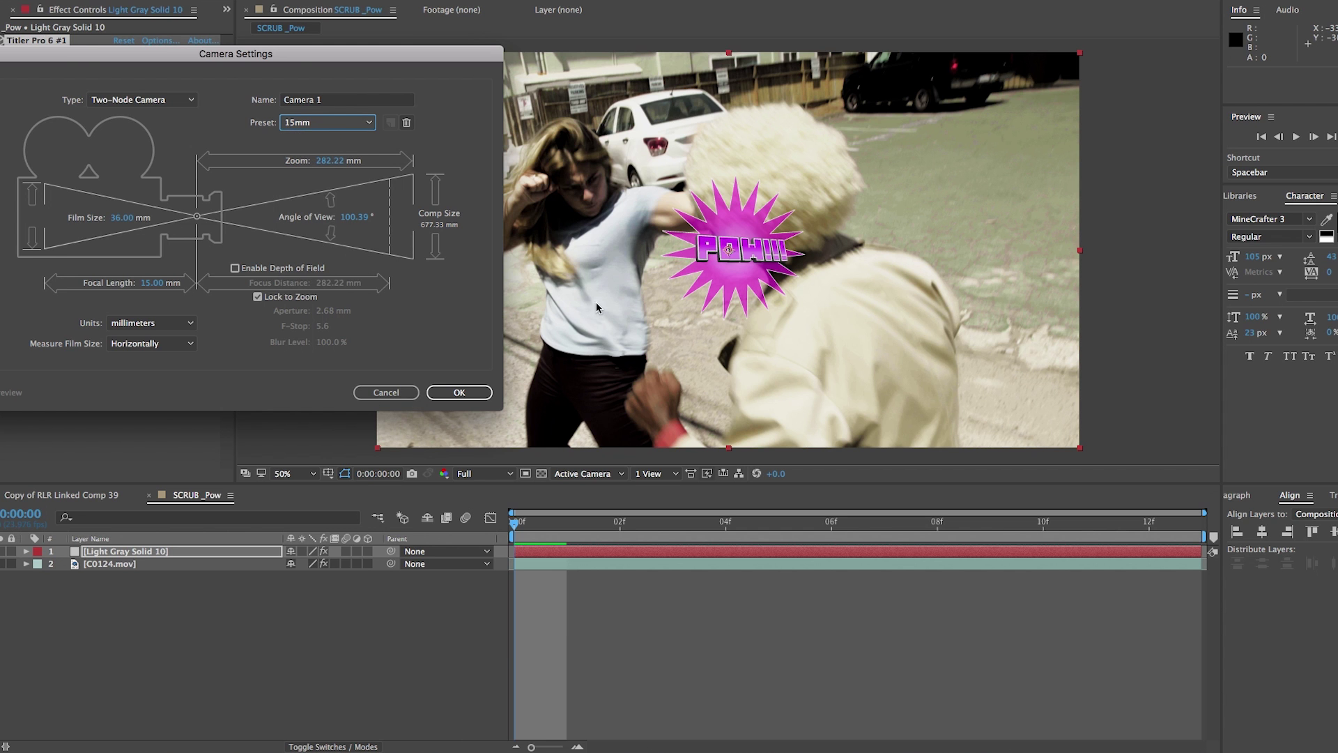
pyautogui.click(463, 393)
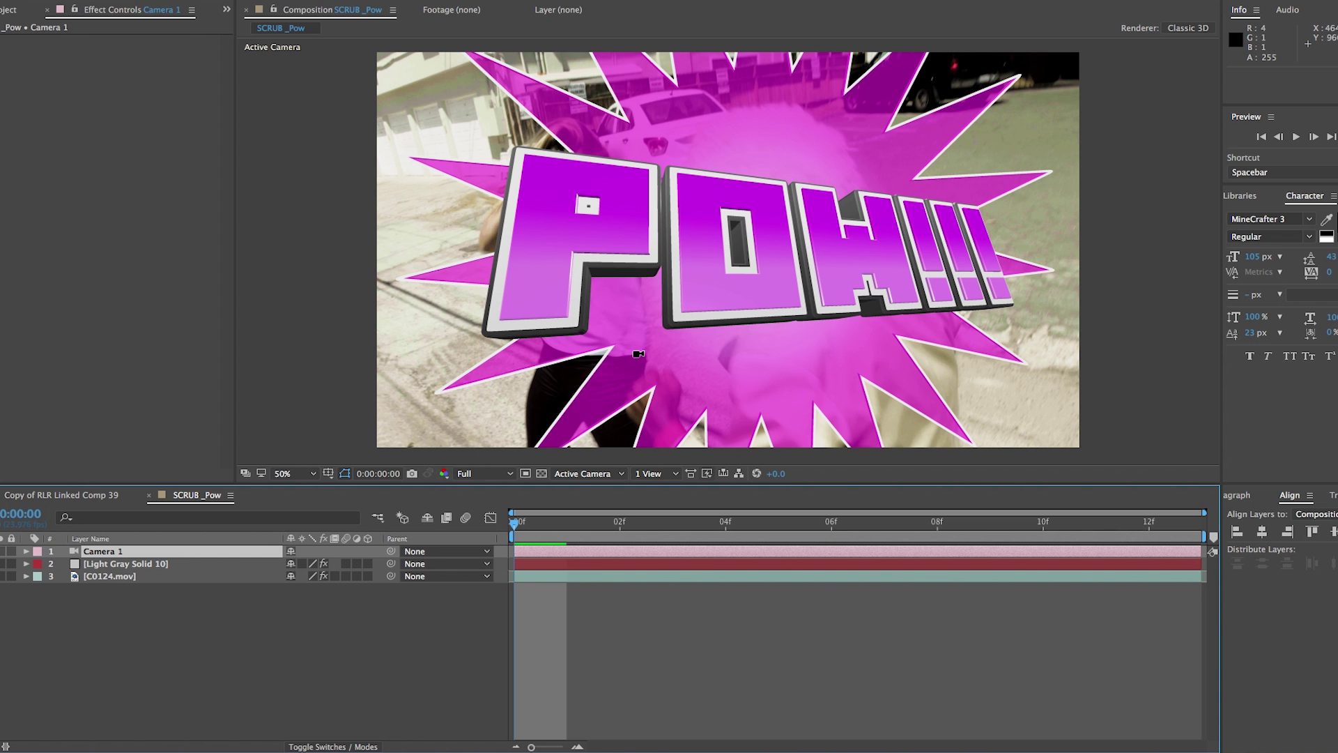
# Orbit the camera, then at frame 06 place the POW!!! starburst right of the fighters
pyautogui.moveTo(771, 260); pyautogui.dragTo(691, 390)
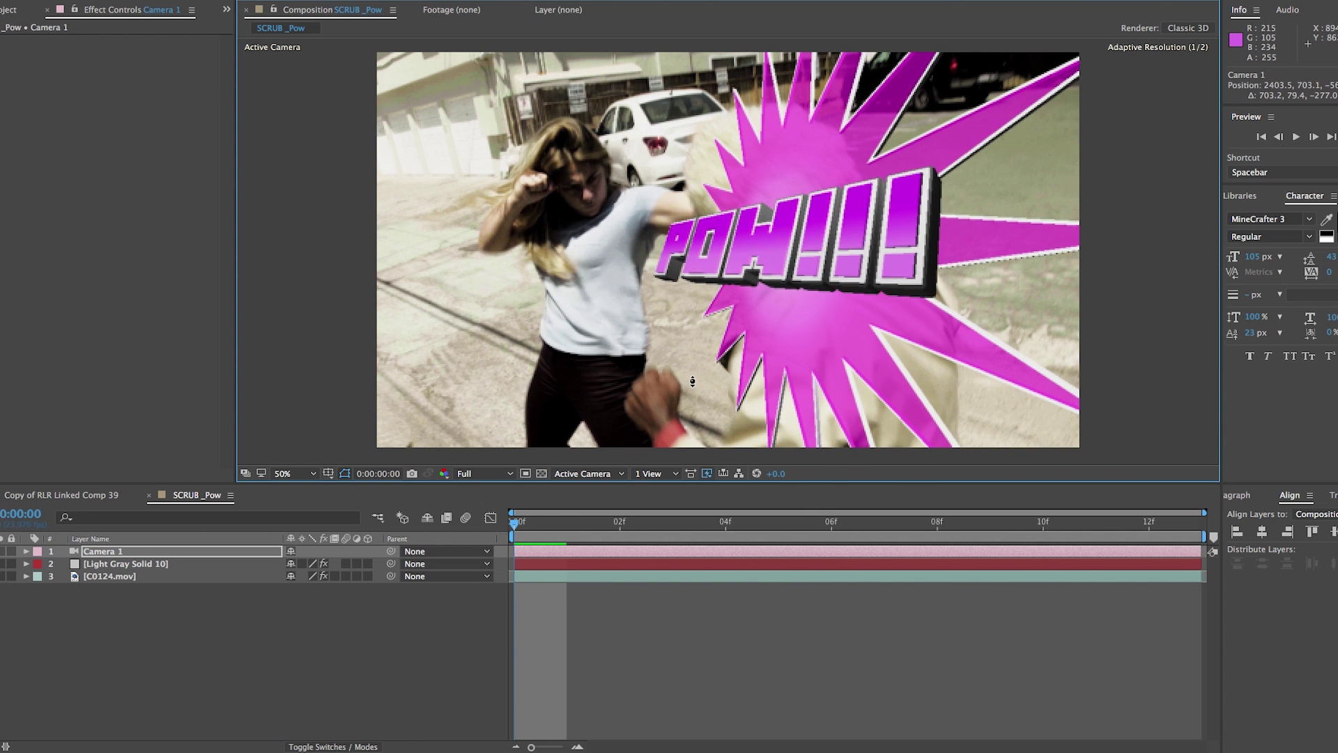
pyautogui.moveTo(561, 533); pyautogui.dragTo(806, 559)
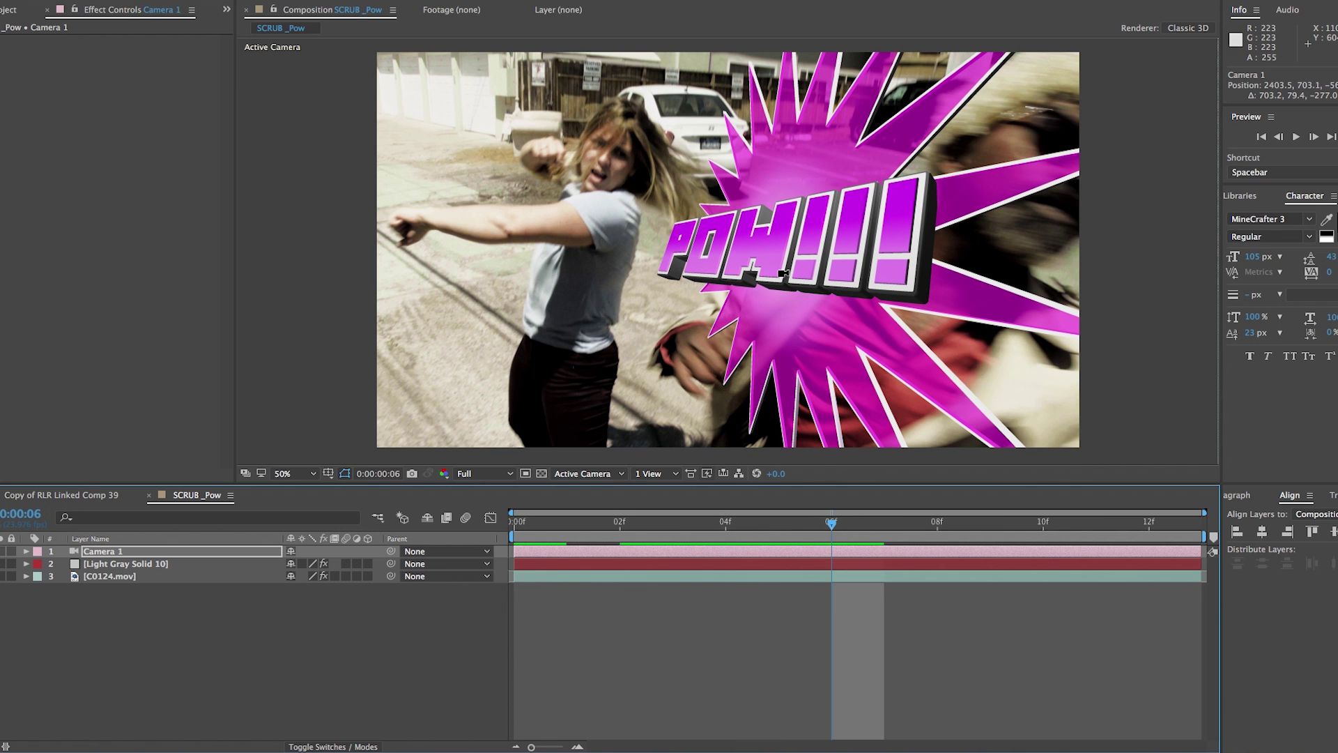
pyautogui.moveTo(778, 267)
pyautogui.mouseDown()
pyautogui.moveTo(791, 238)
pyautogui.moveTo(789, 260)
pyautogui.mouseUp()
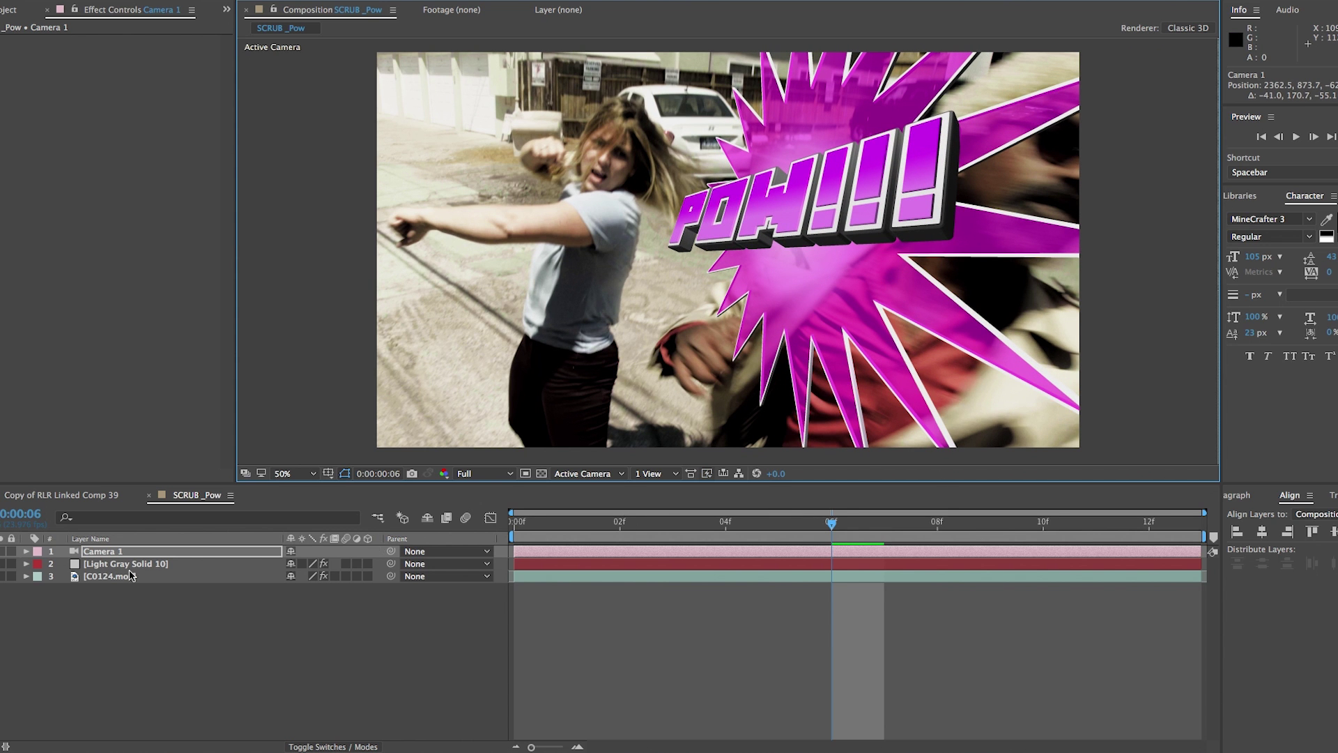
pyautogui.click(26, 551)
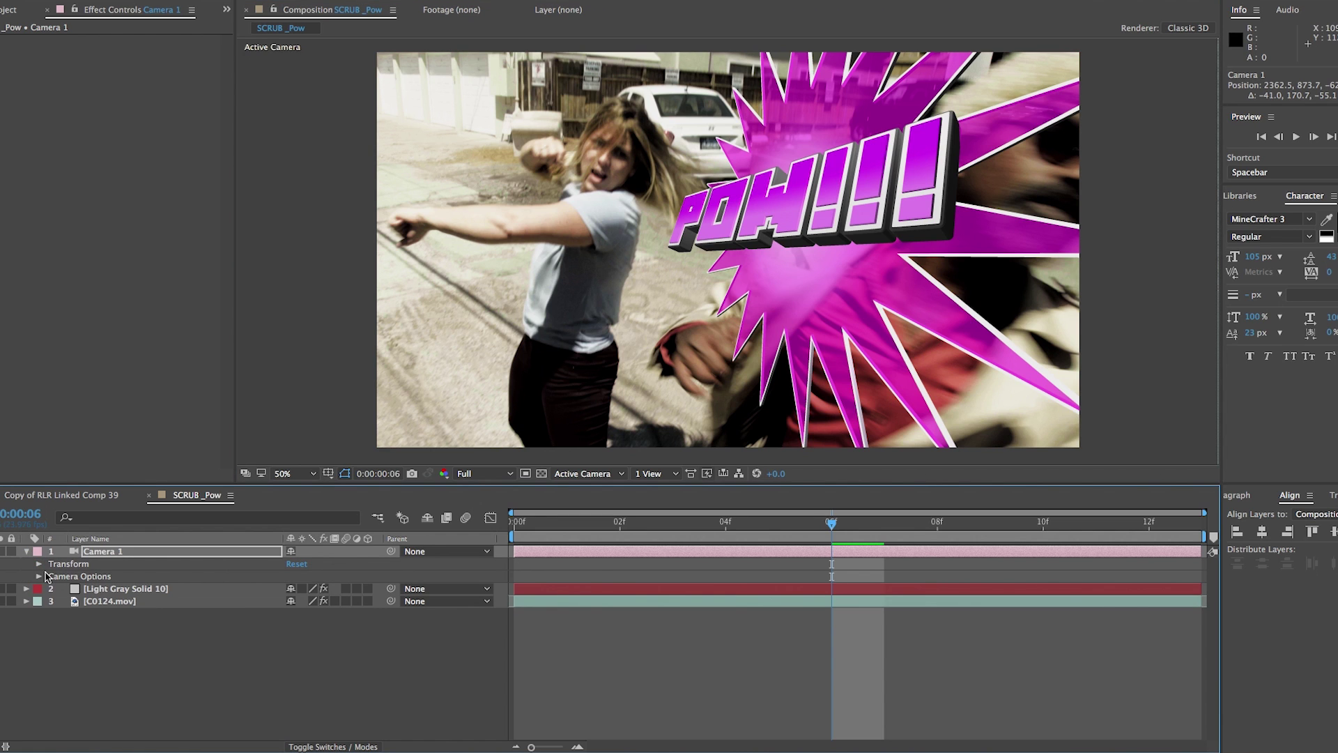
# Keyframe Camera 1's Position at 06f, move it at 02f so POW!!! is off-screen, then preview
pyautogui.press('p')
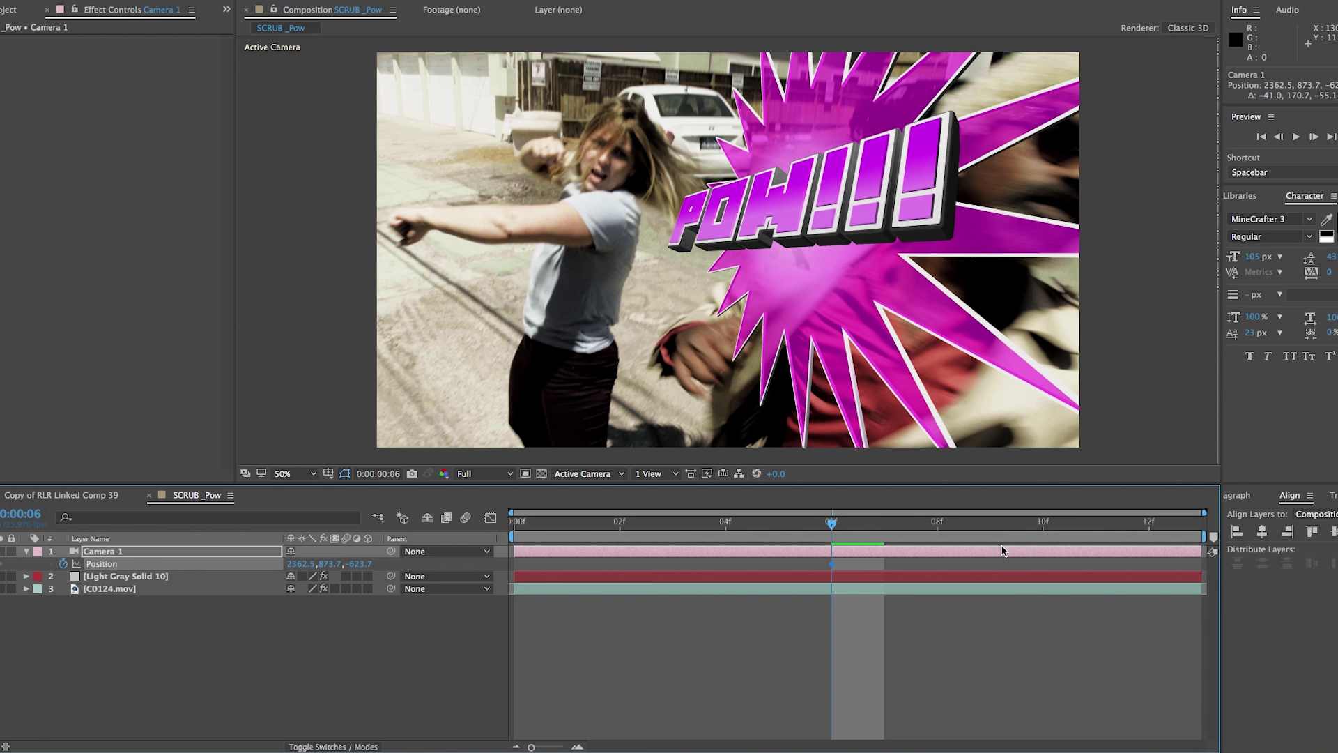
pyautogui.moveTo(809, 526); pyautogui.dragTo(626, 525)
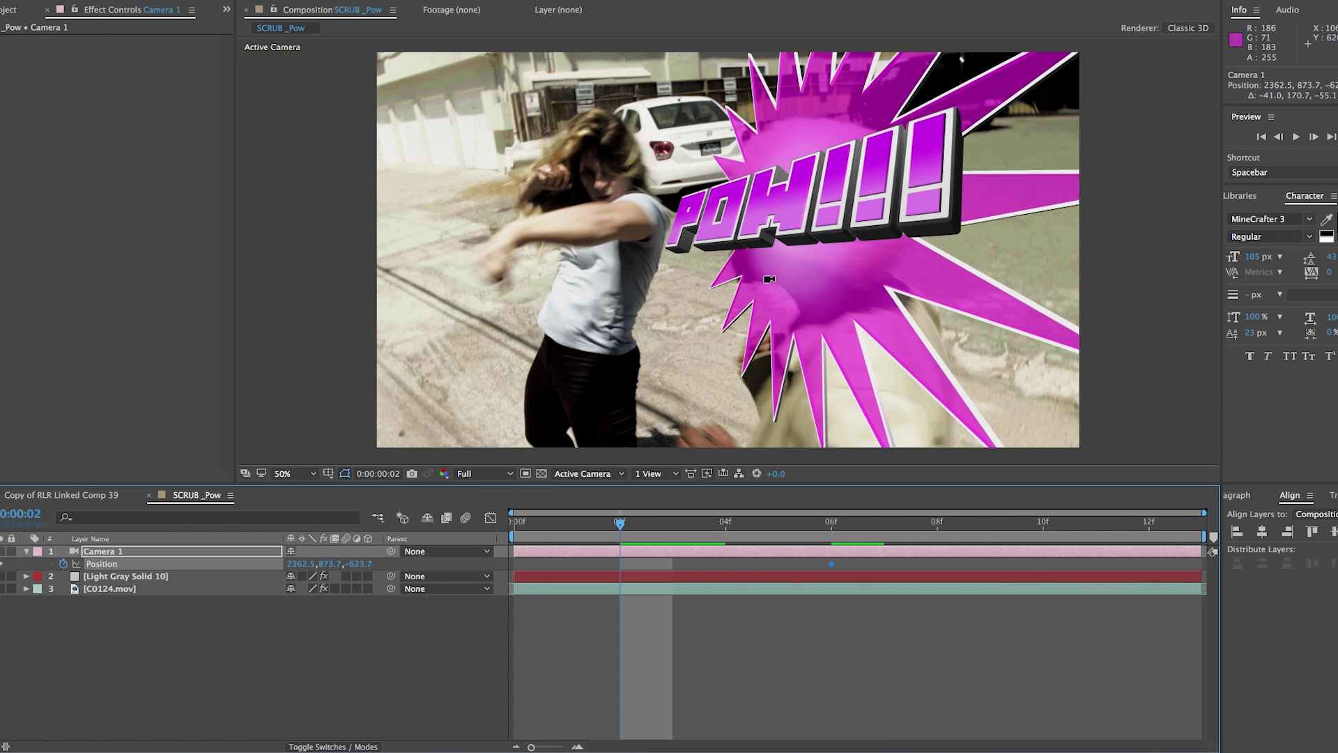
pyautogui.moveTo(775, 279); pyautogui.dragTo(729, 388)
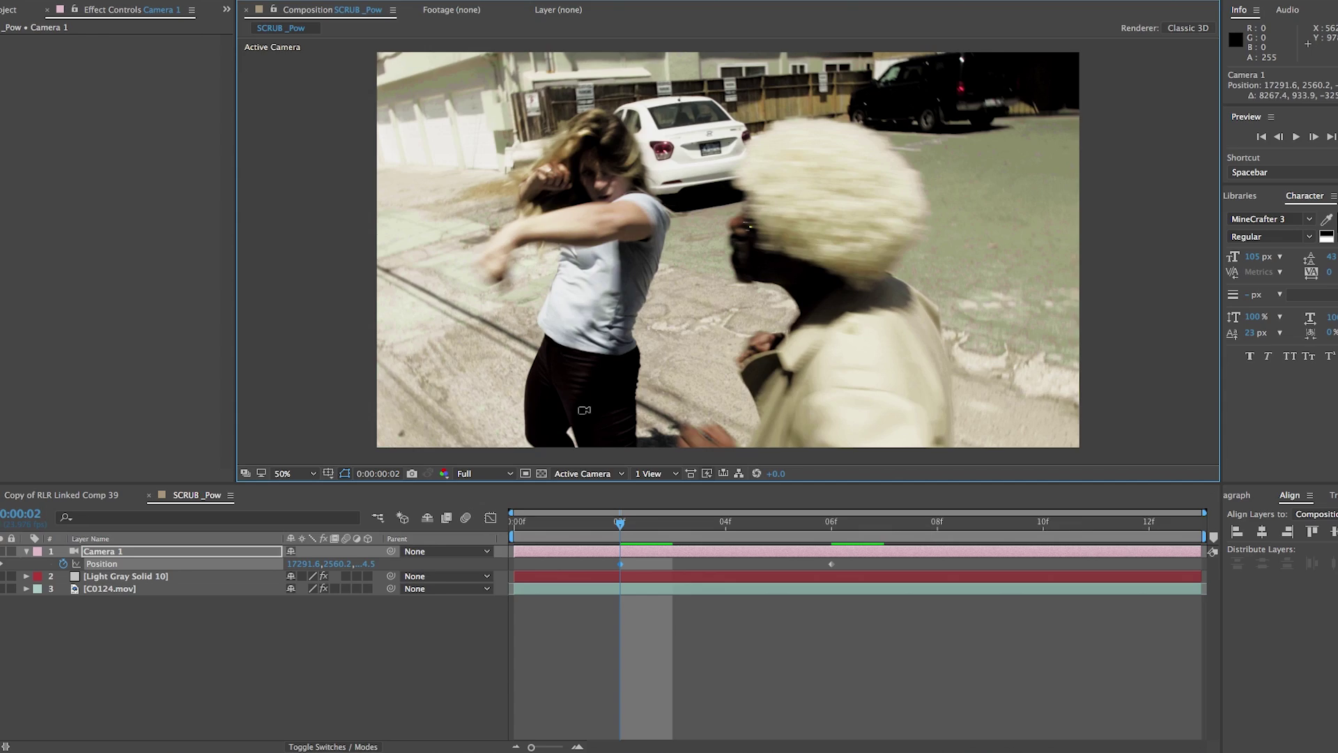
pyautogui.press('space')
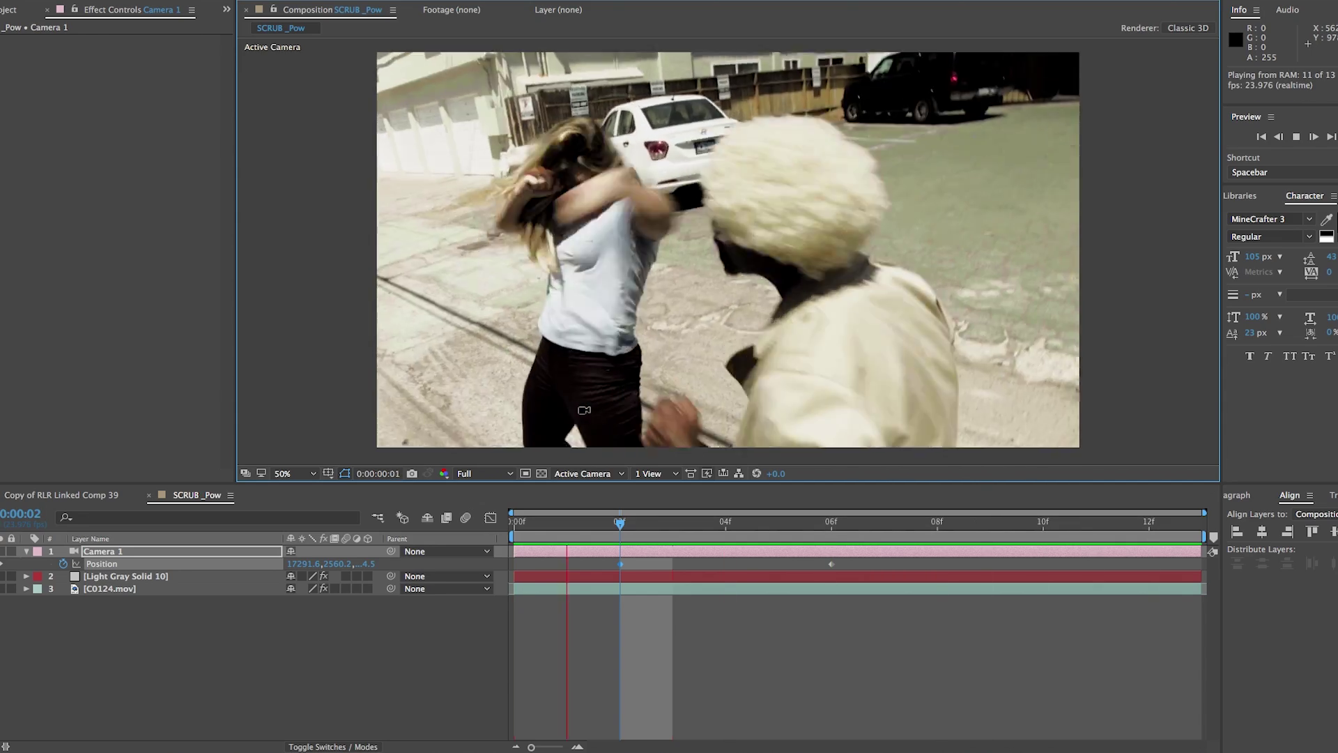